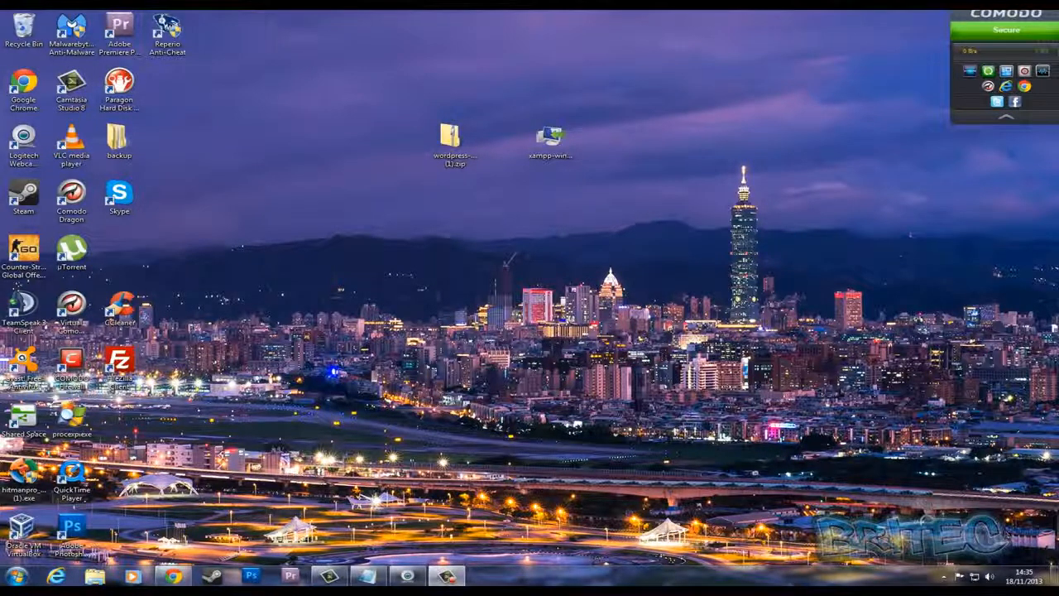
View the XAMPP page on apachefriends.org and the WordPress download page in the browser, and minimize the browser
left_click(172, 576)
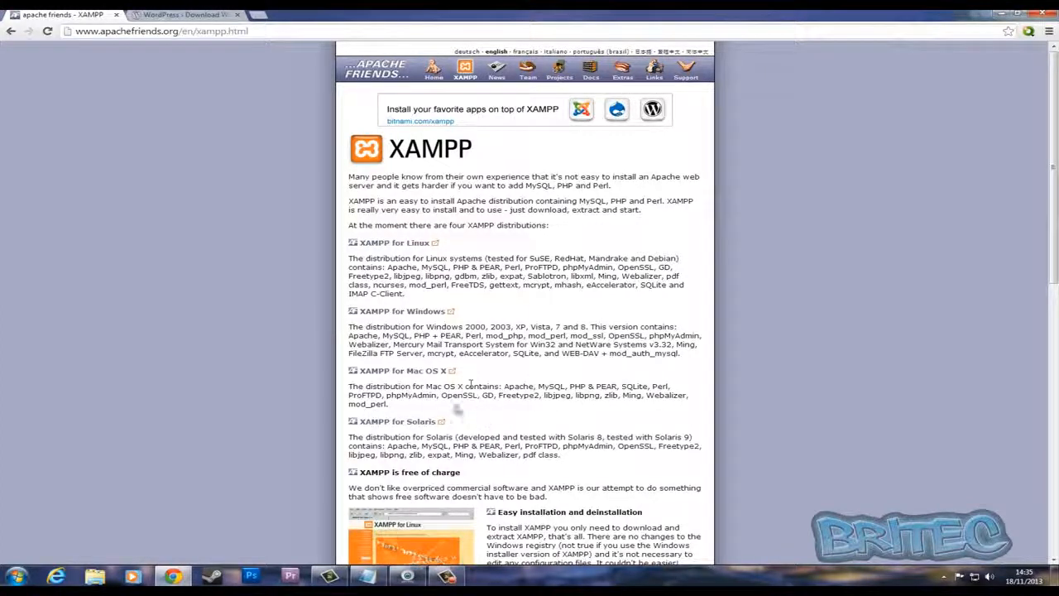
left_click(191, 15)
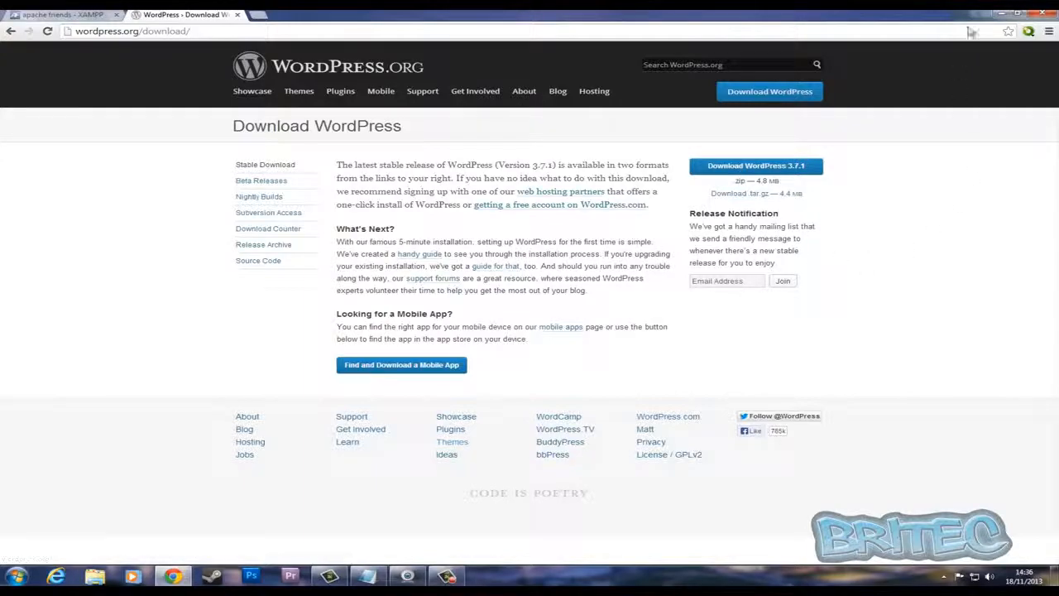
left_click(1000, 15)
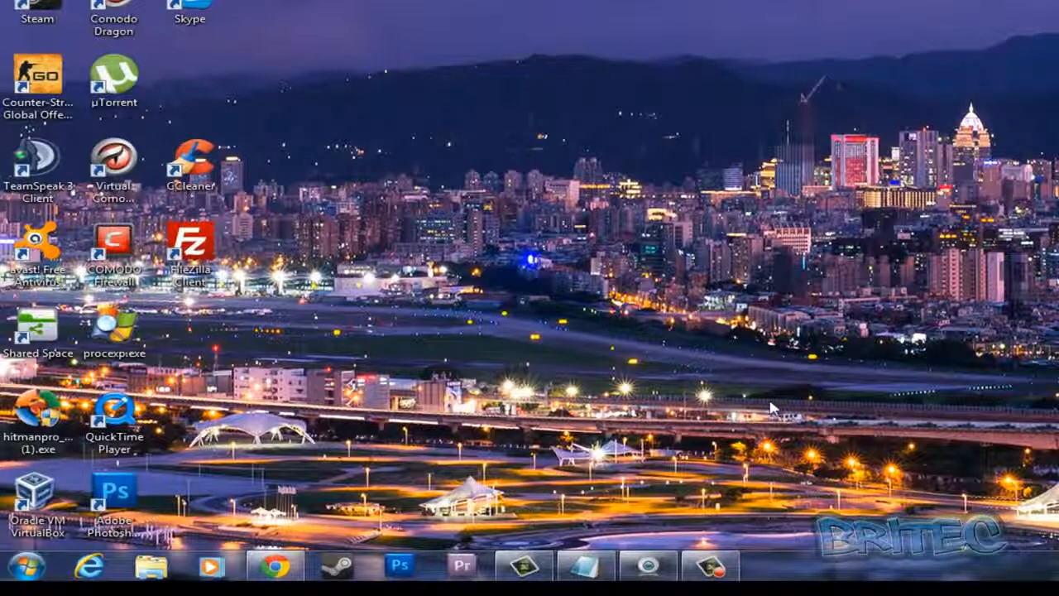
Open the User Account Control settings for the current Windows user account
left_click(28, 566)
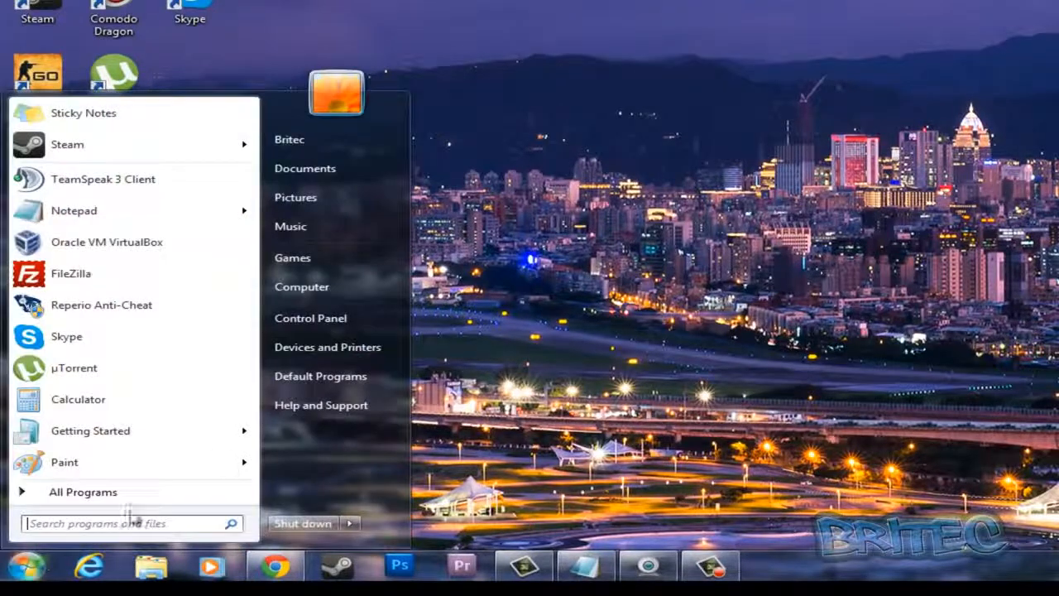
left_click(339, 318)
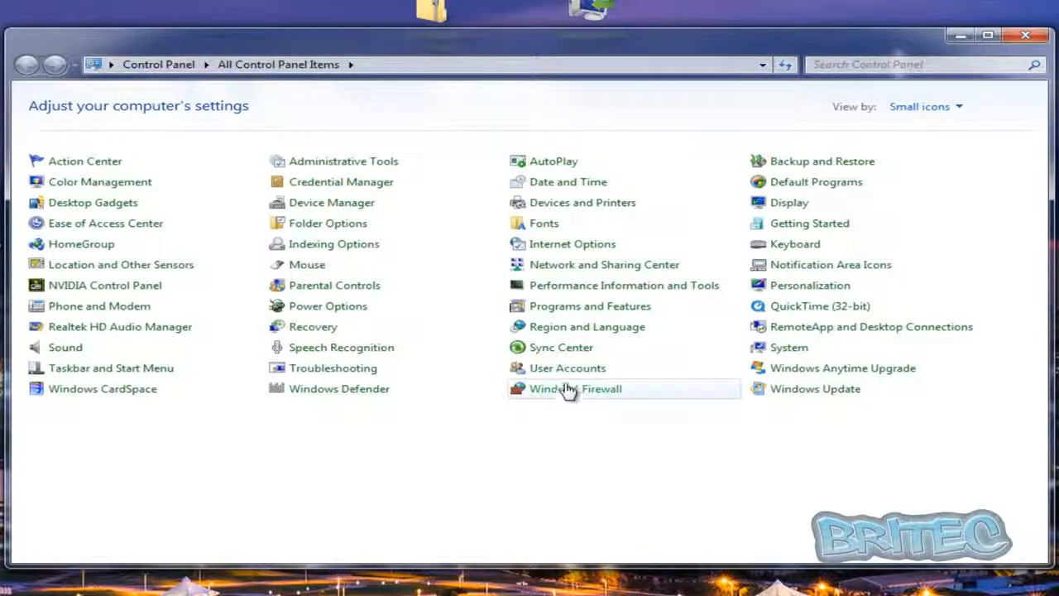
left_click(548, 369)
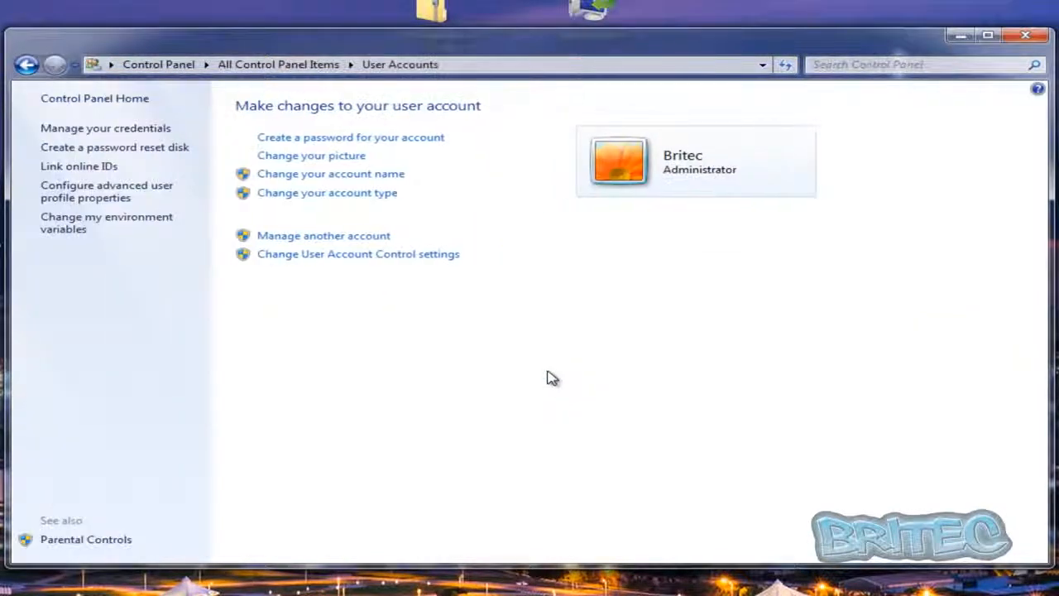
left_click(363, 260)
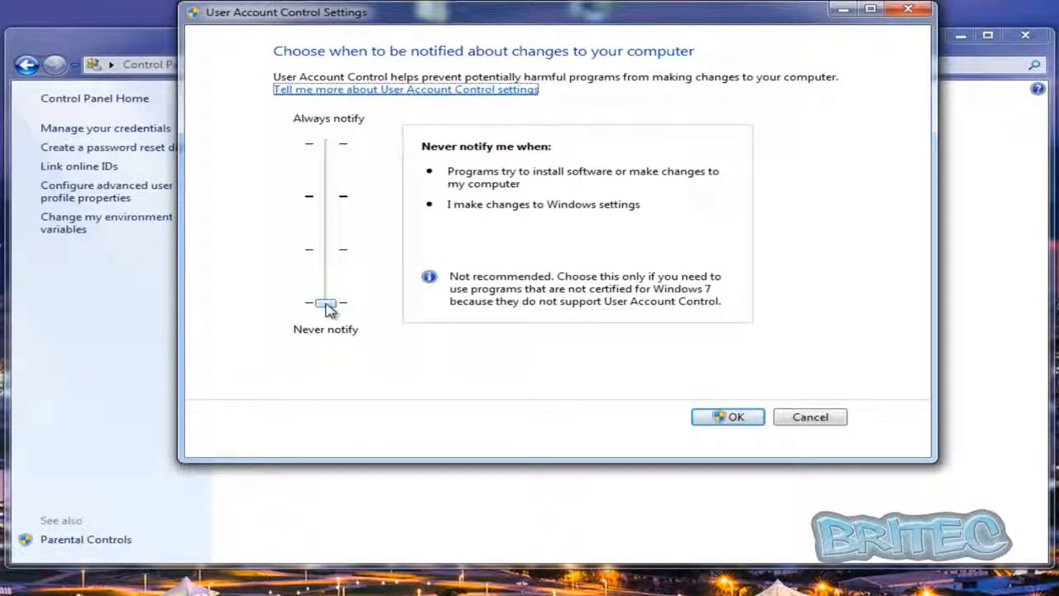
Try lowering the User Account Control notification level to Never notify, discarding the change and closing the user account settings
left_click(320, 203)
left_click(321, 204)
left_click_drag(321, 205, 327, 299)
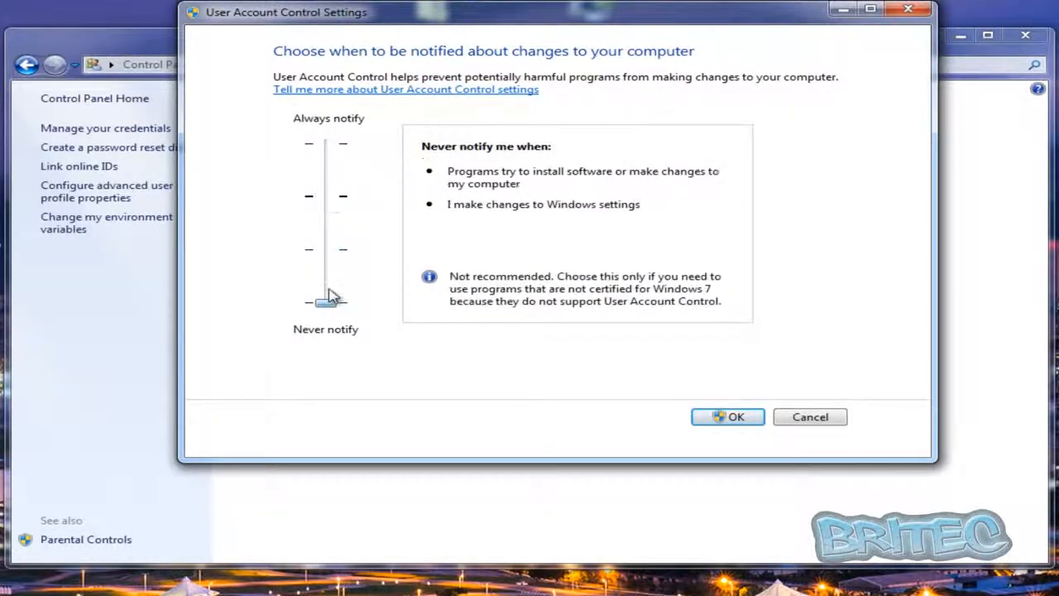
left_click(818, 427)
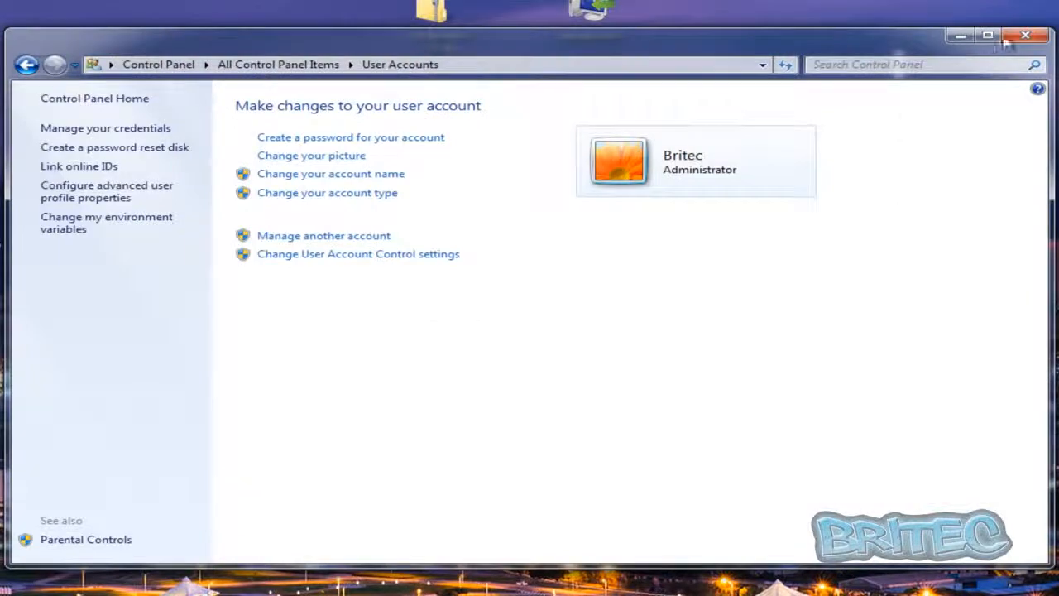
left_click(1034, 39)
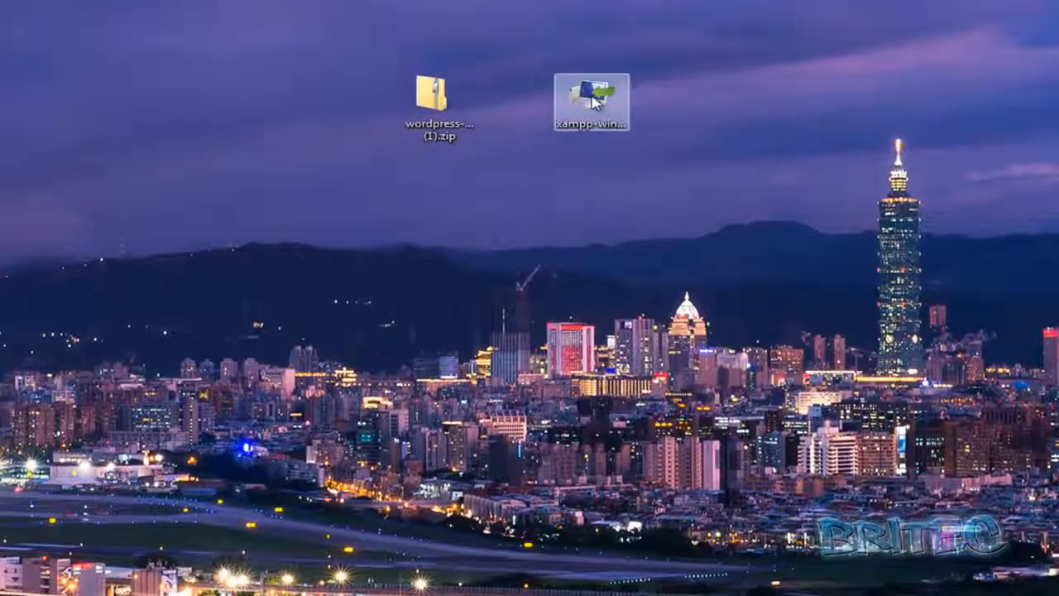
Run the XAMPP installer on the desktop and continue the installation despite the running antivirus
double_click(591, 97)
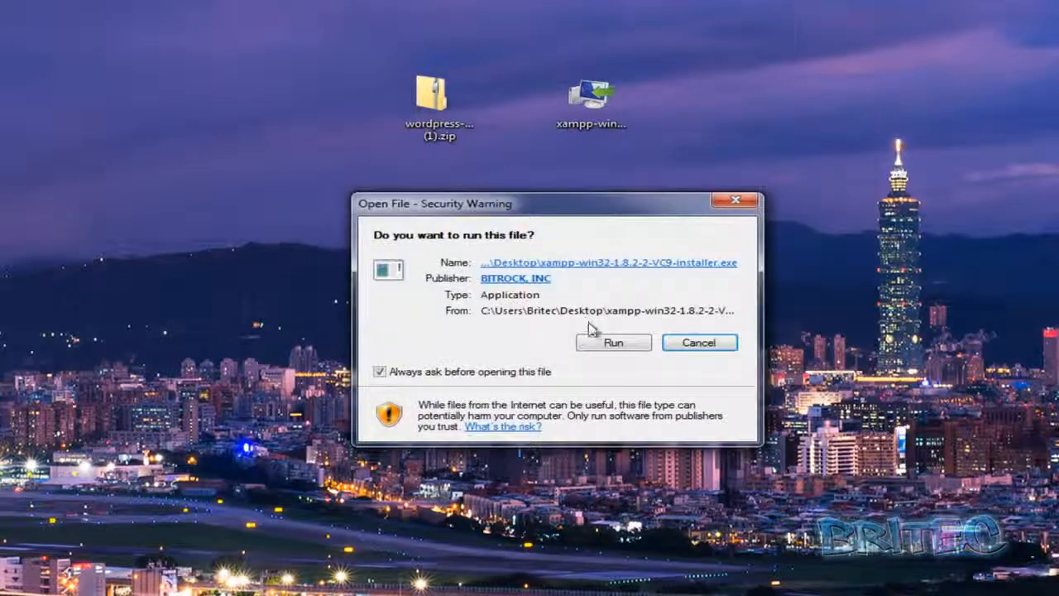
left_click(613, 342)
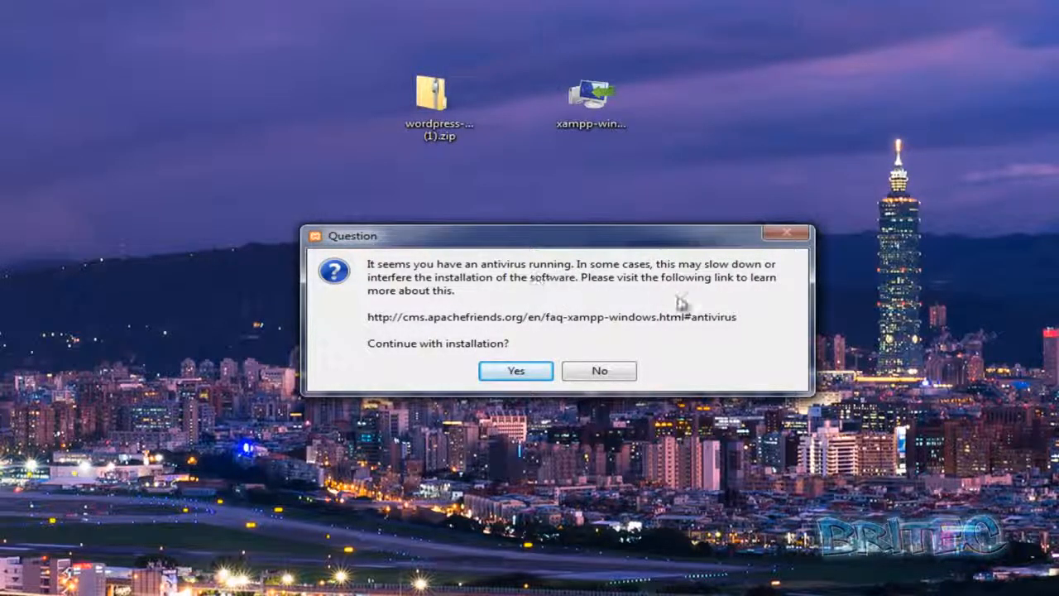
left_click(525, 374)
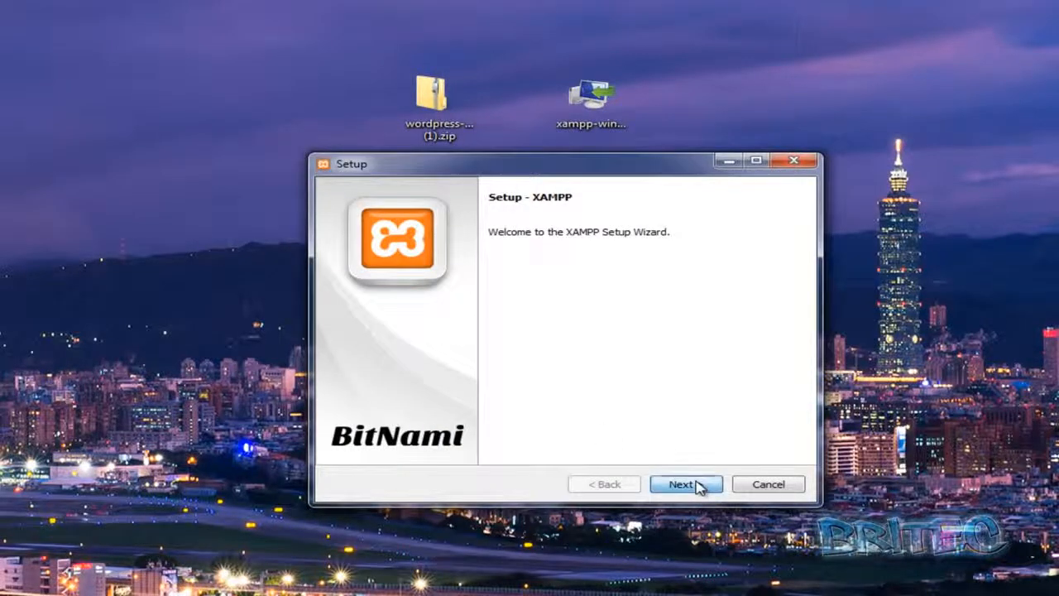
Install XAMPP into C:\xampp through the setup wizard and finish with the Control Panel set to start
left_click(699, 486)
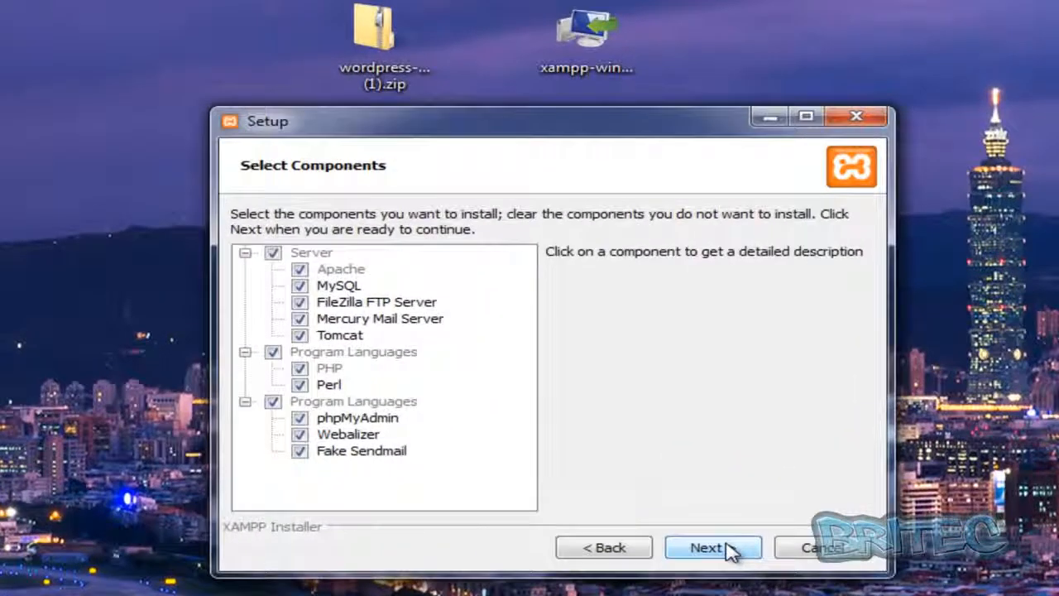
left_click(729, 548)
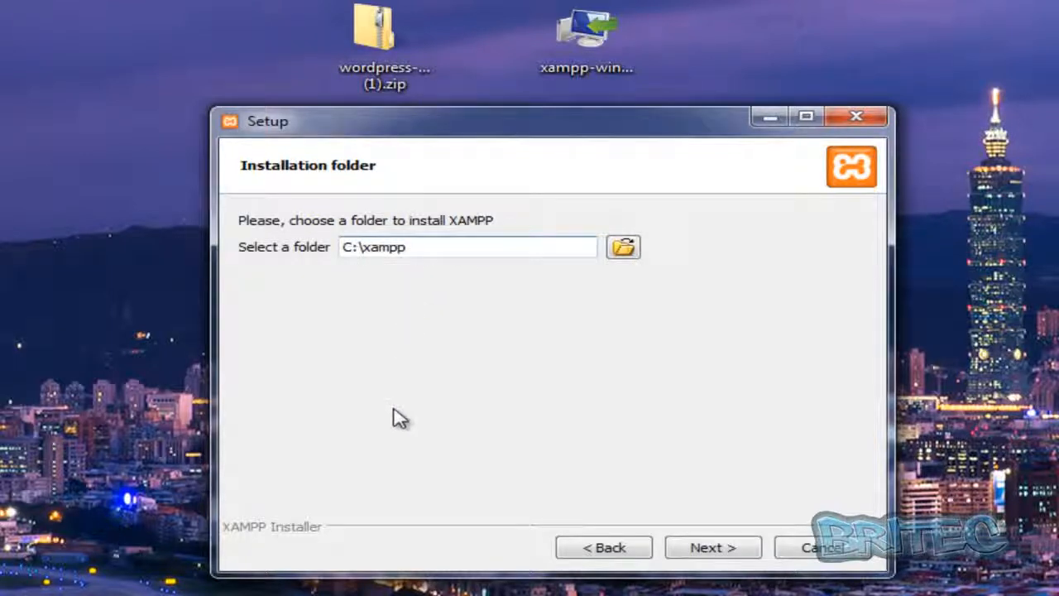
left_click(702, 555)
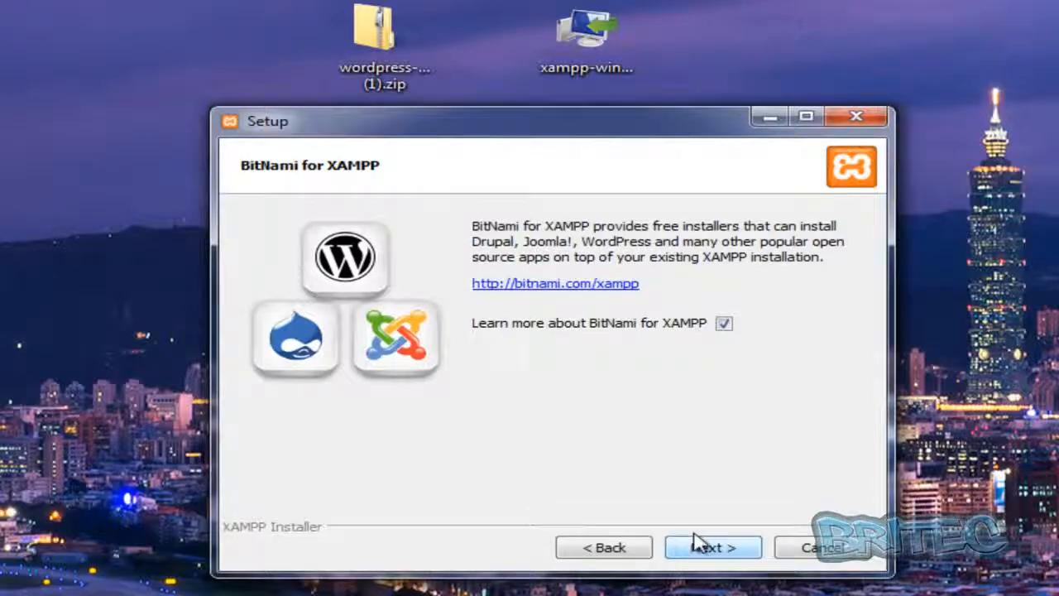
left_click(703, 553)
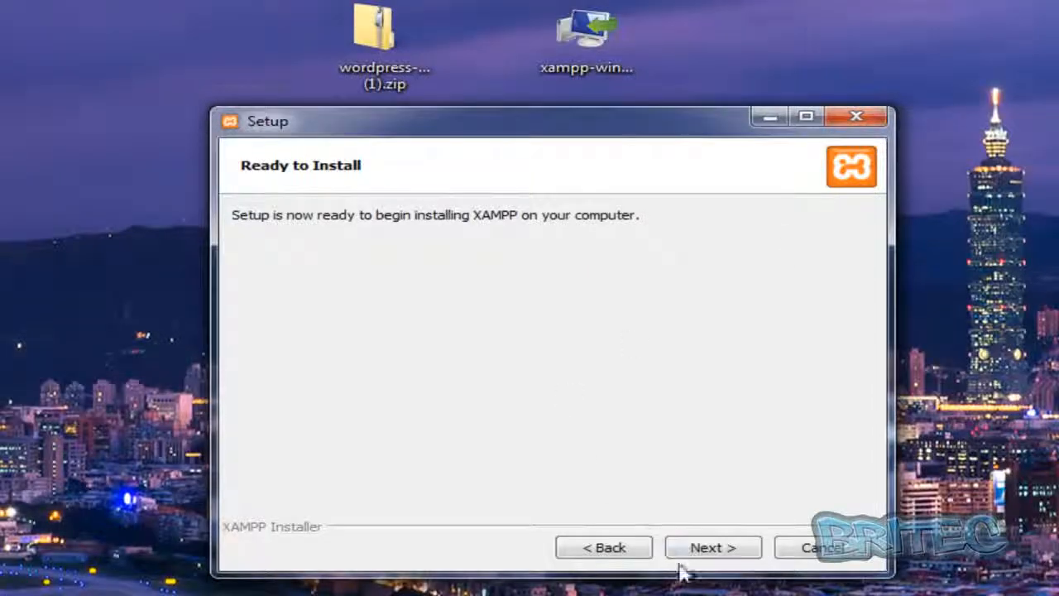
left_click(705, 551)
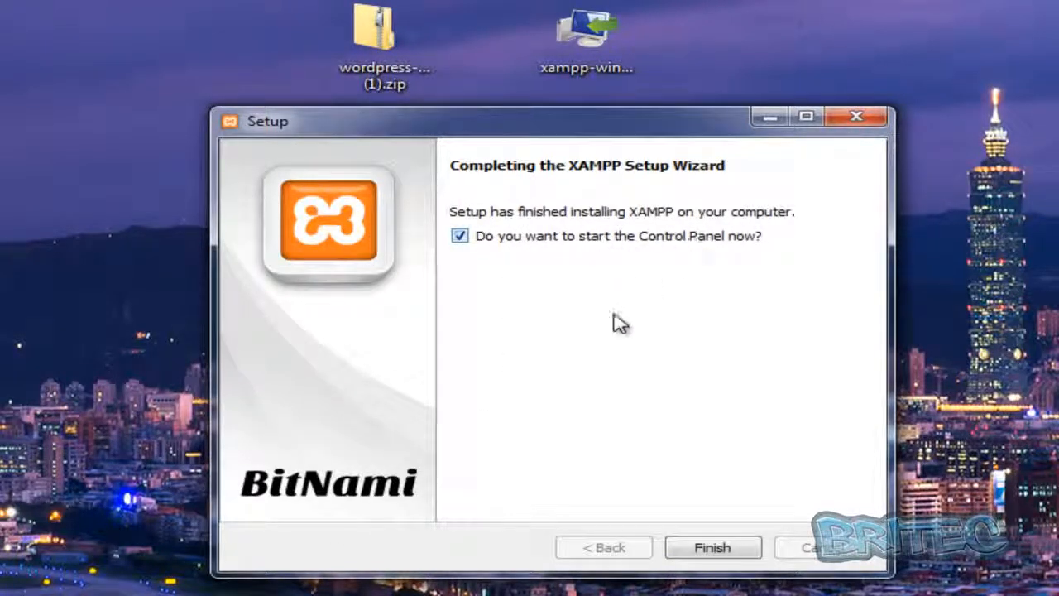
left_click(717, 550)
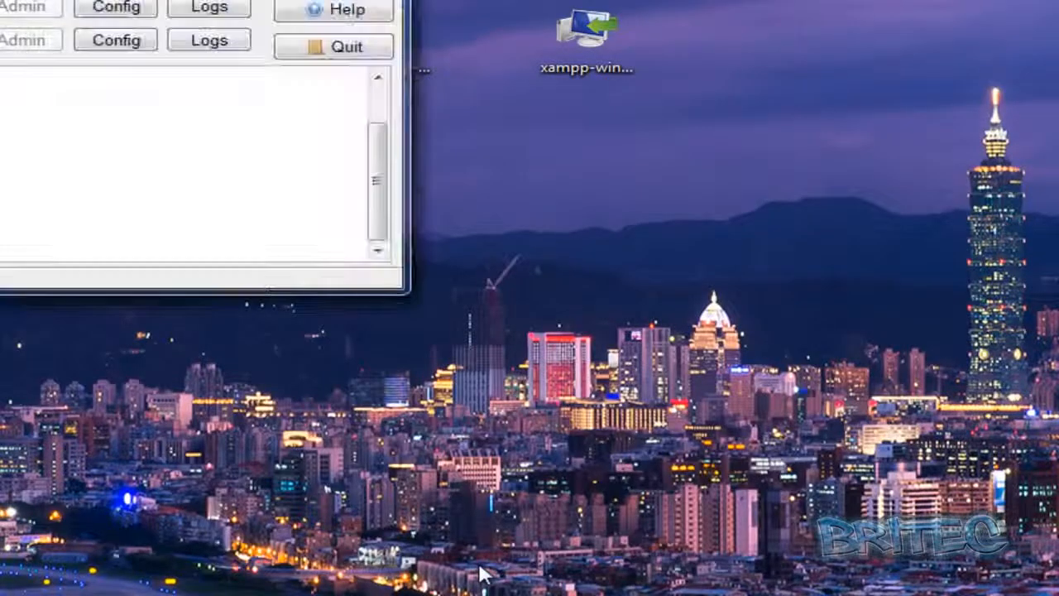
Bring the XAMPP Control Panel fully into view, start the MySQL module, and minimize the panel
left_click_drag(0, 0, 415, 127)
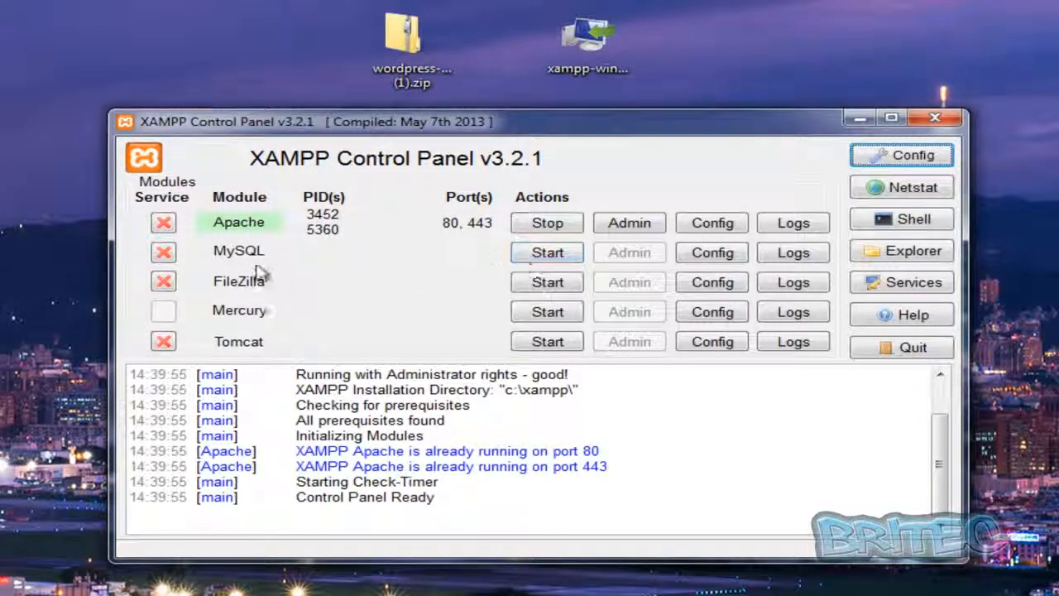
left_click(539, 260)
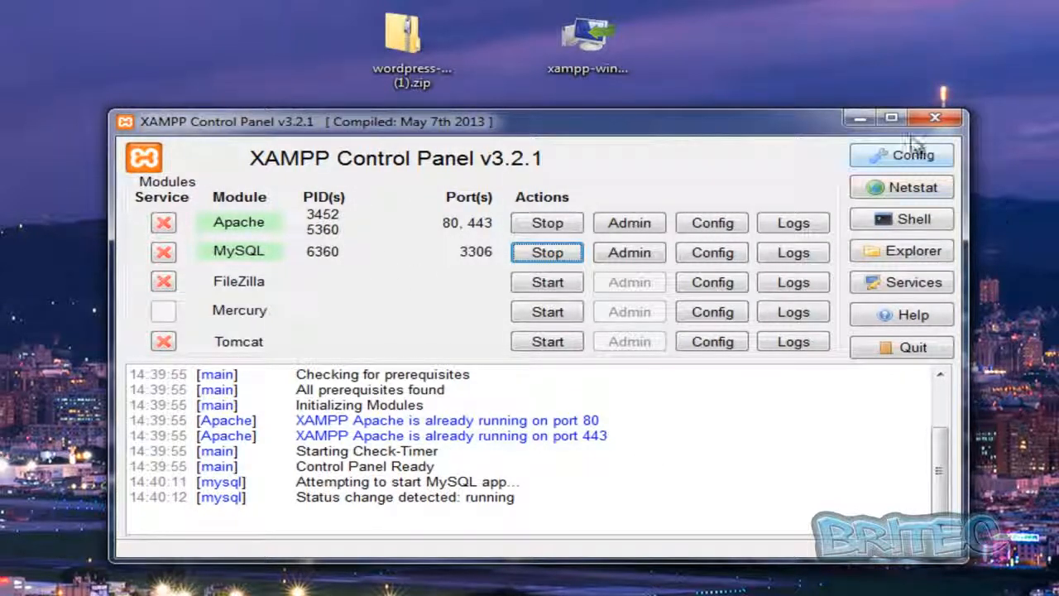
left_click(860, 121)
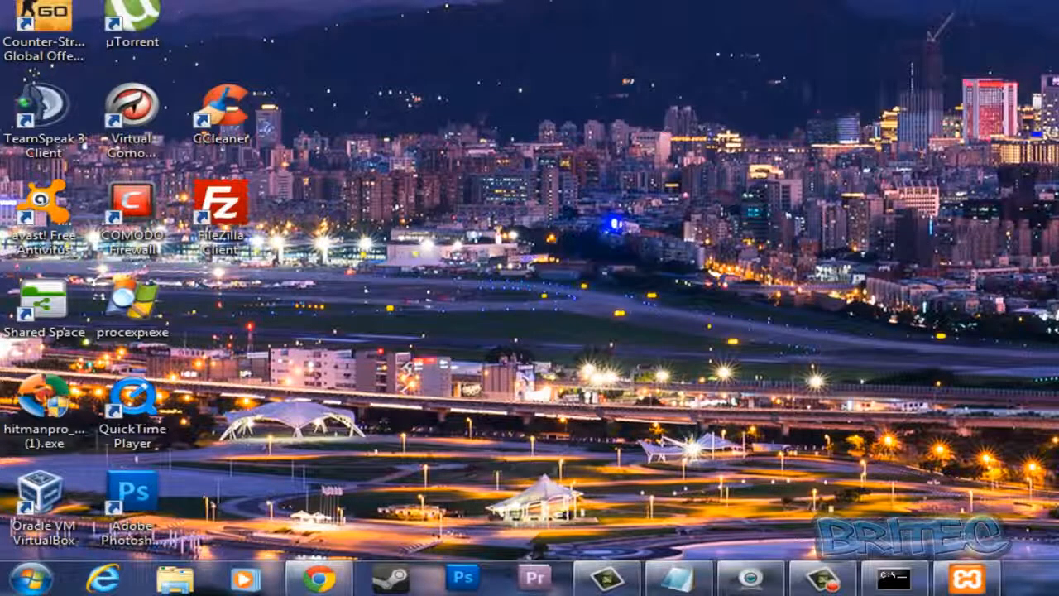
Browse the computer's C: drive to the xampp folder and open its htdocs subfolder
left_click(32, 578)
left_click(414, 259)
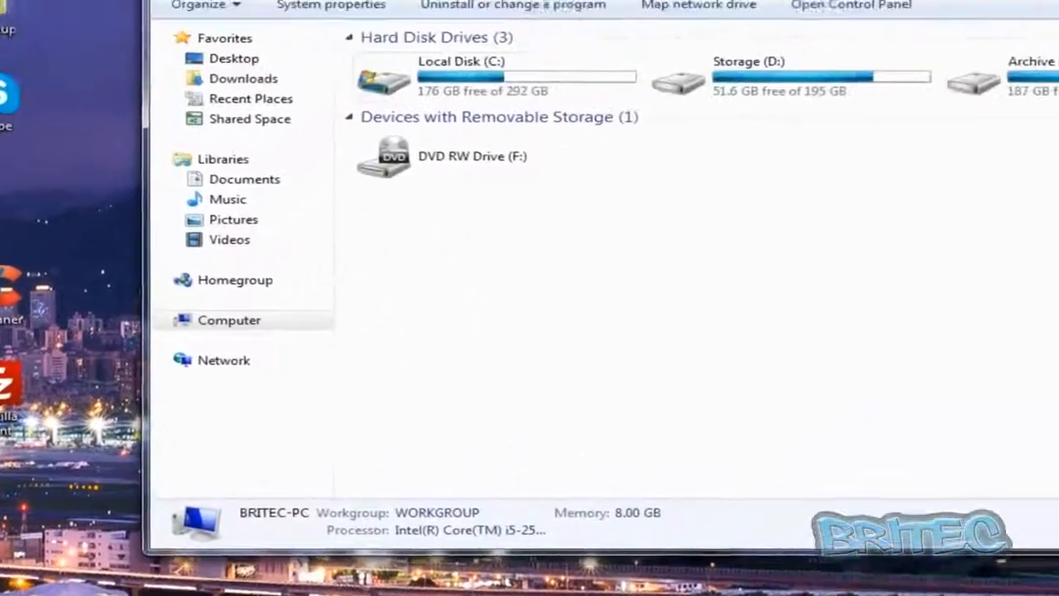
double_click(447, 82)
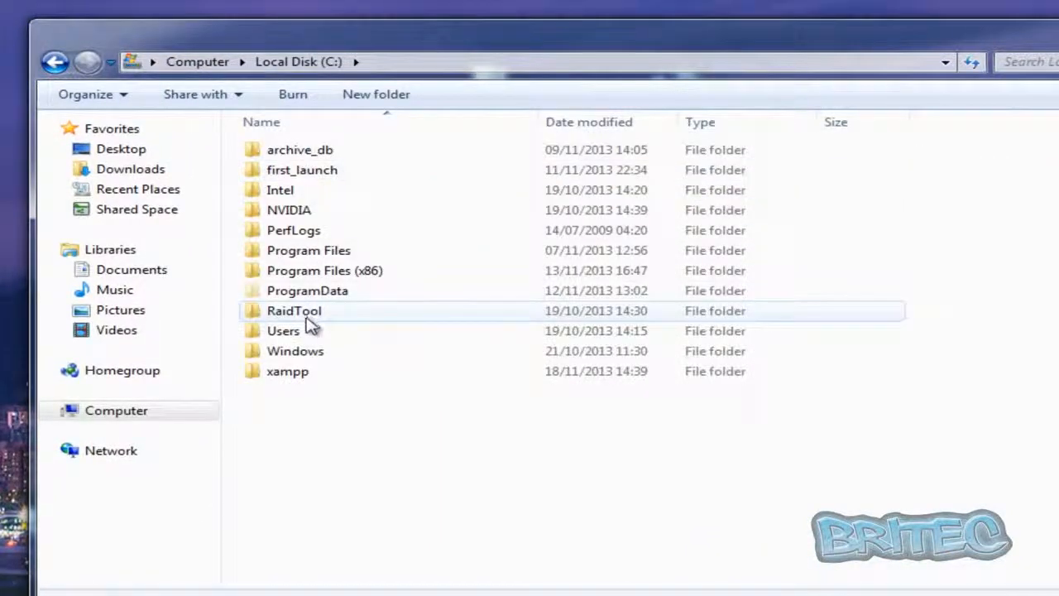
double_click(284, 379)
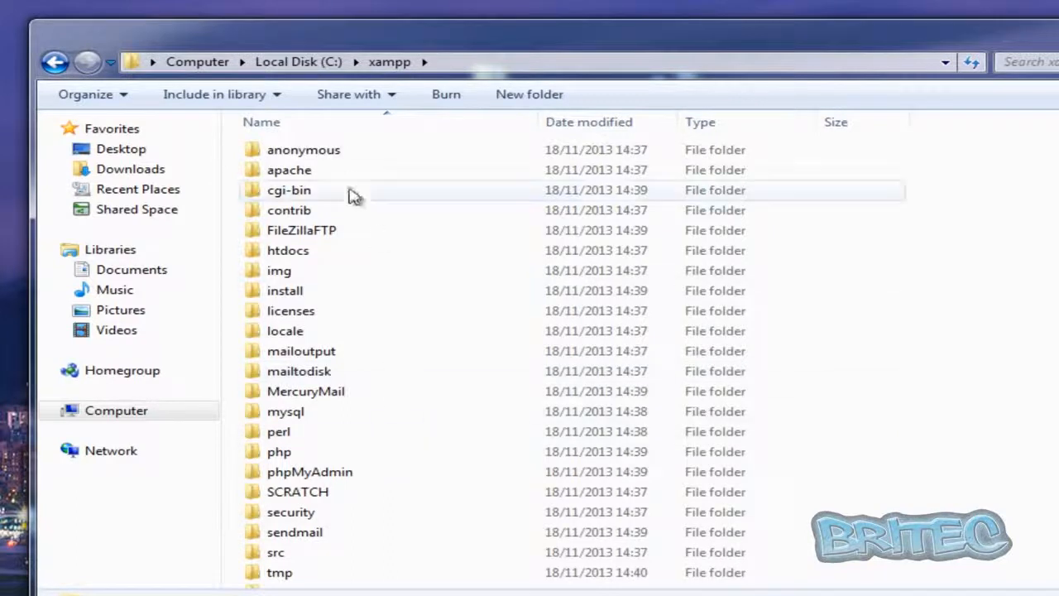
mouse_move(364, 441)
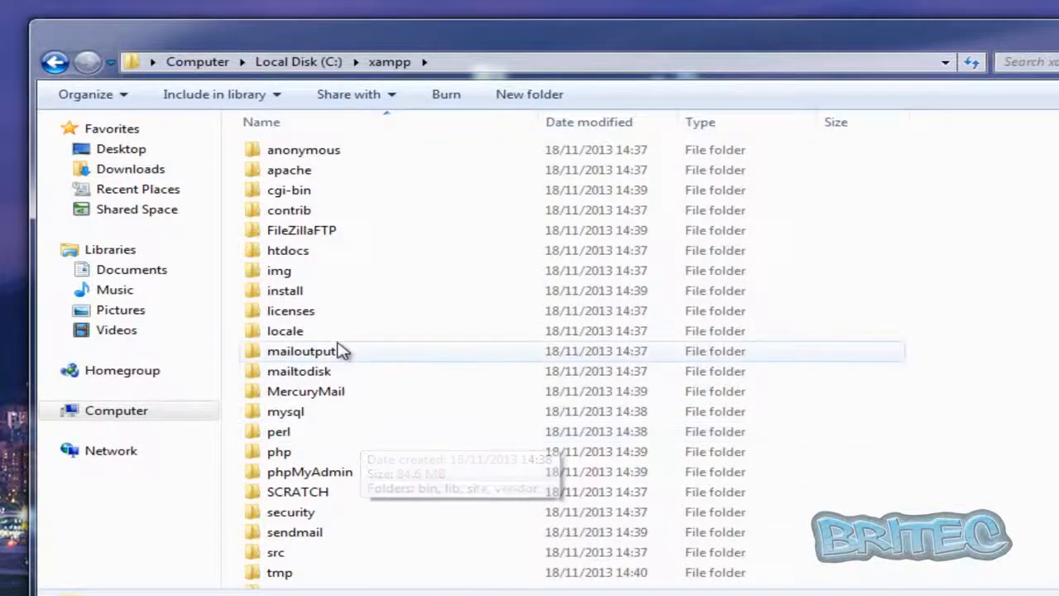
double_click(278, 251)
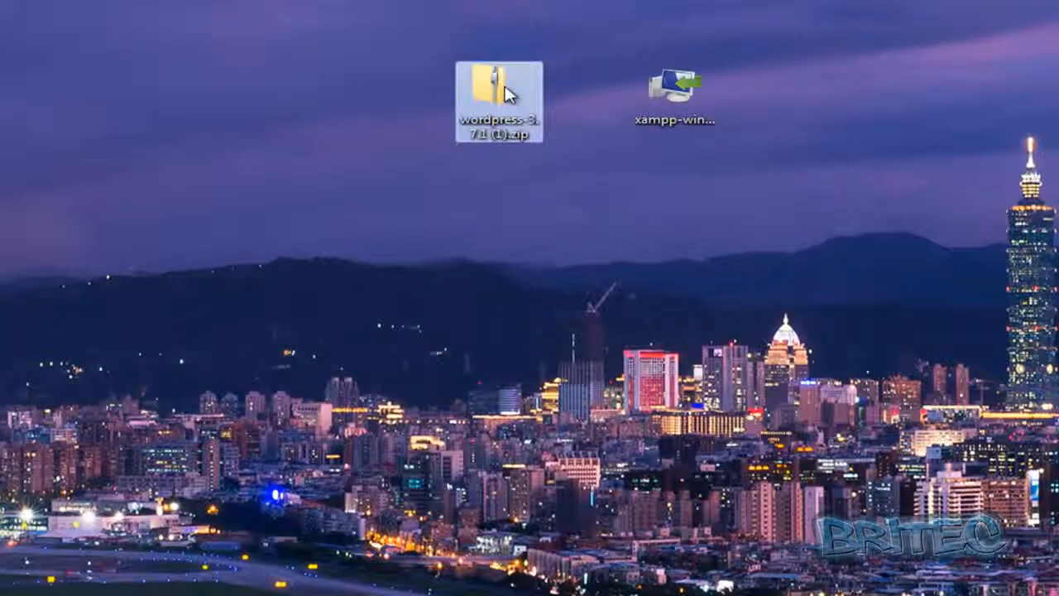
Extract the WordPress 3.7.1 zip from the desktop into C:\xampp\htdocs with 7-Zip
right_click(507, 92)
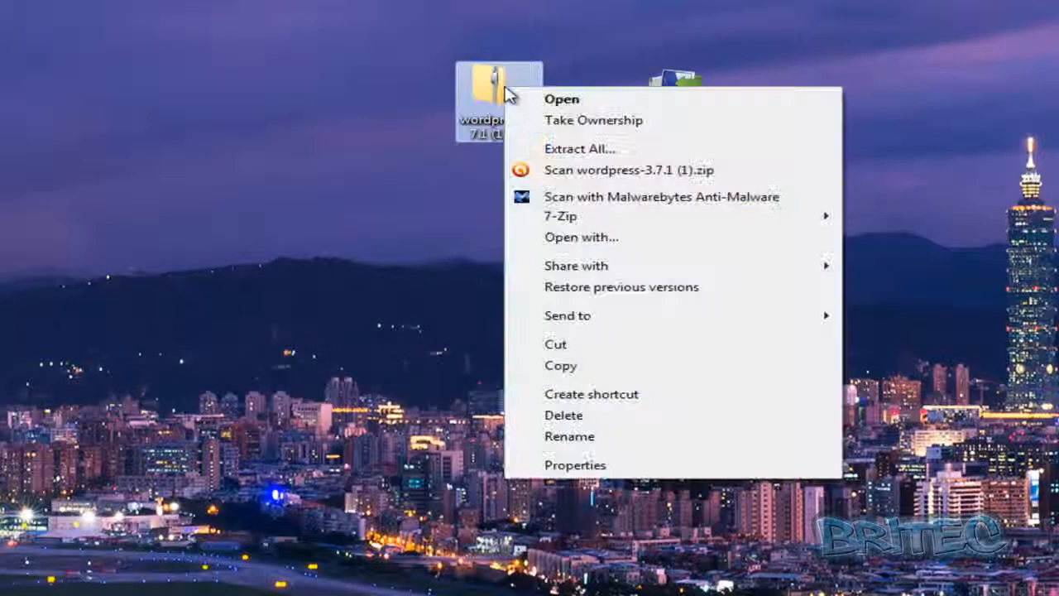
mouse_move(605, 220)
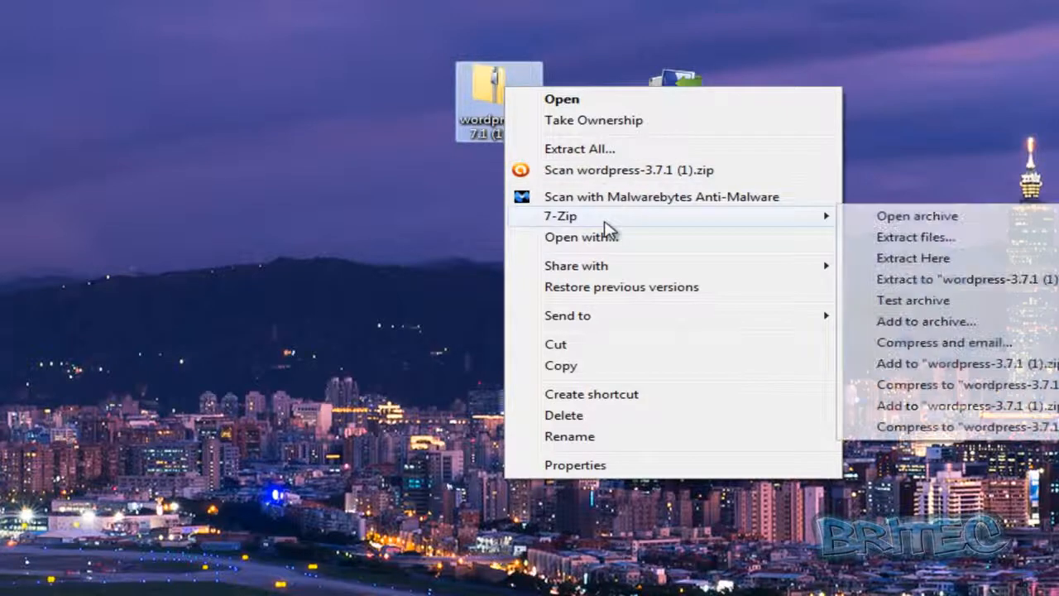
left_click(952, 241)
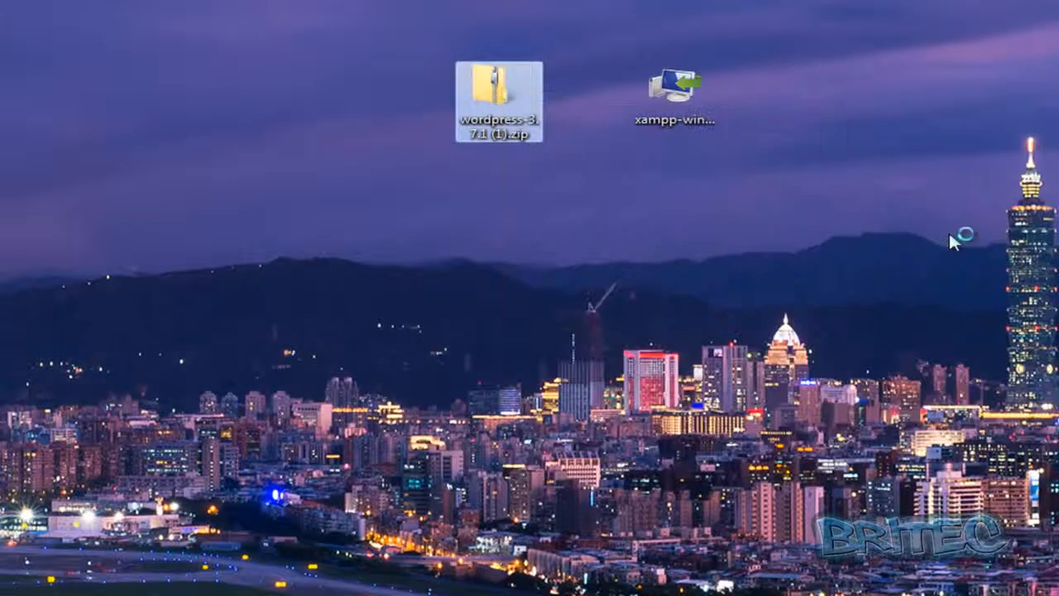
left_click(869, 289)
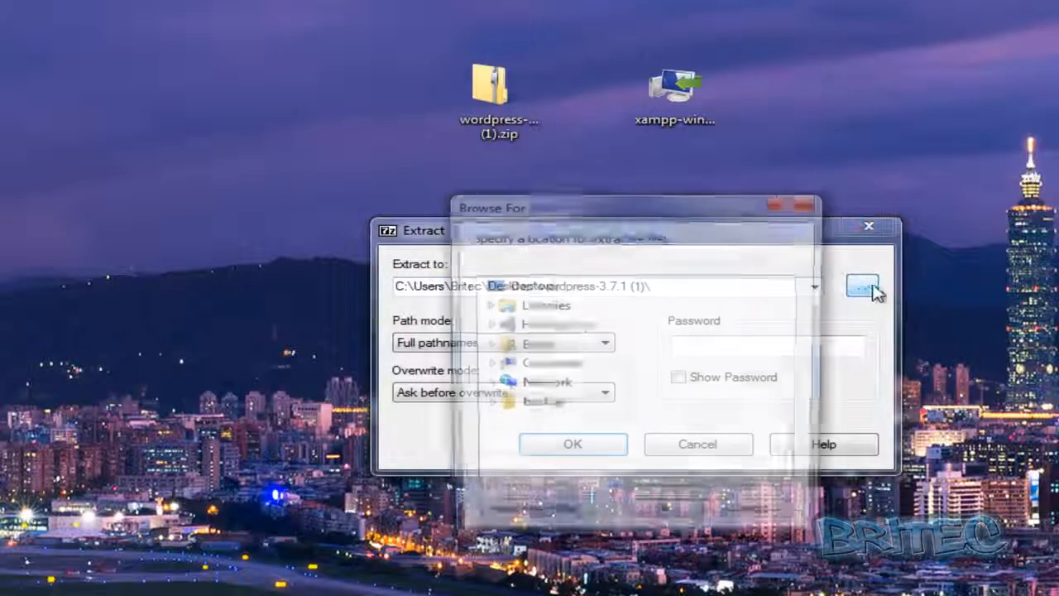
double_click(527, 372)
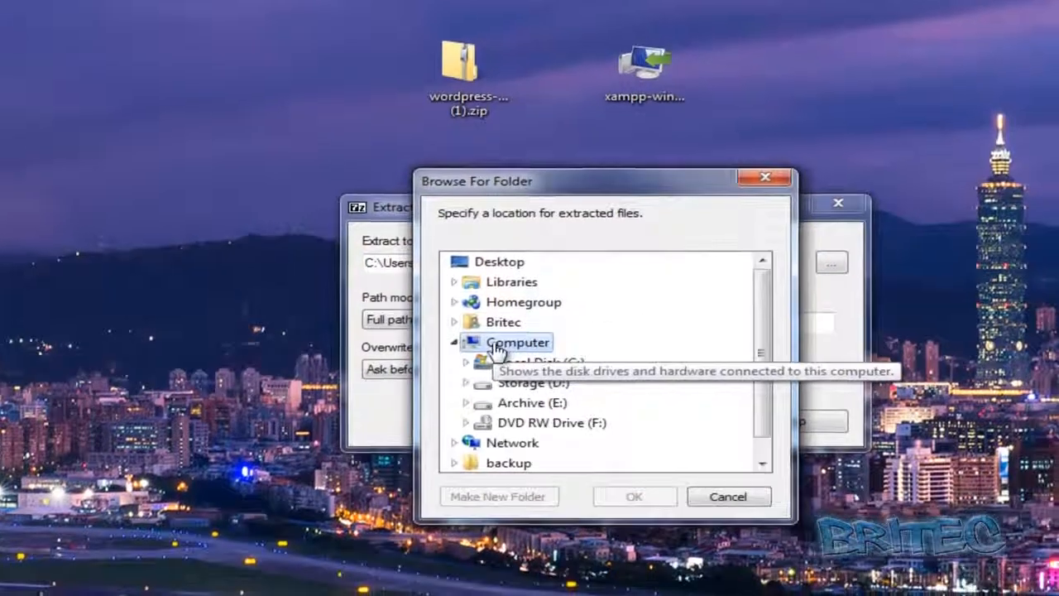
double_click(562, 397)
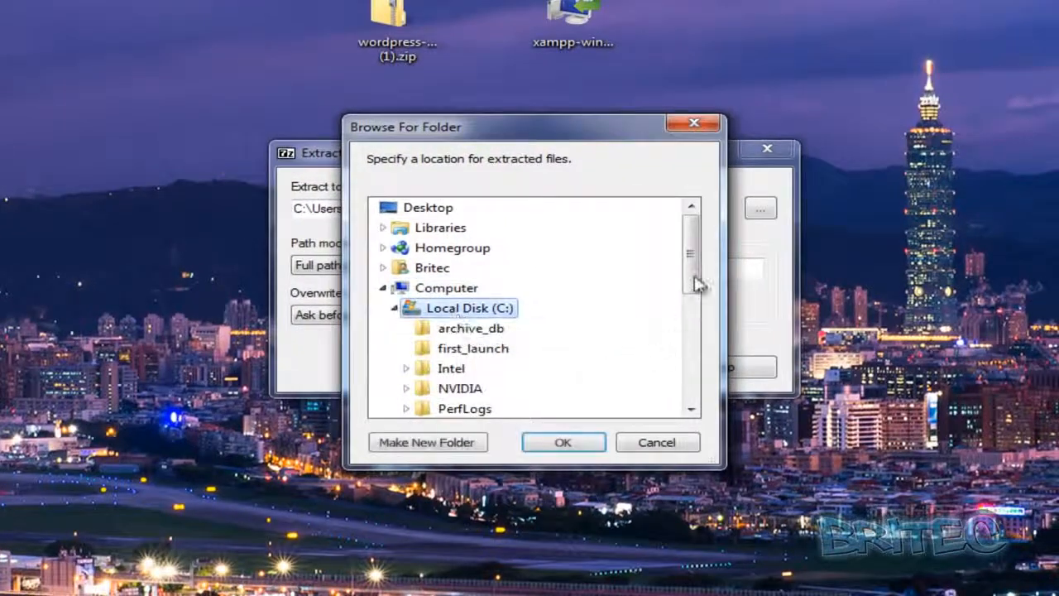
left_click_drag(693, 264, 678, 346)
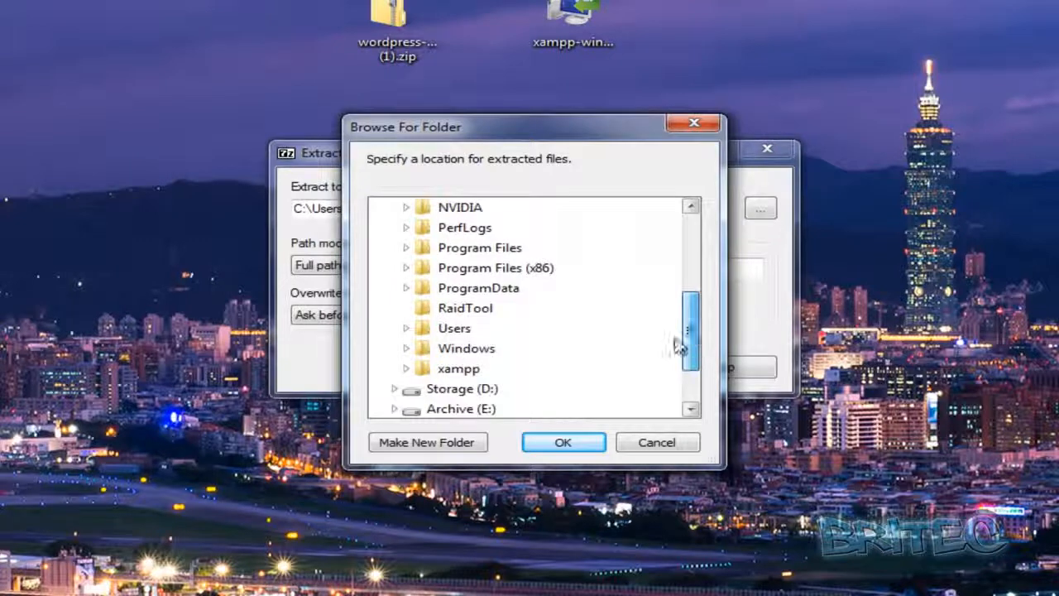
double_click(457, 369)
left_click_drag(692, 267, 693, 314)
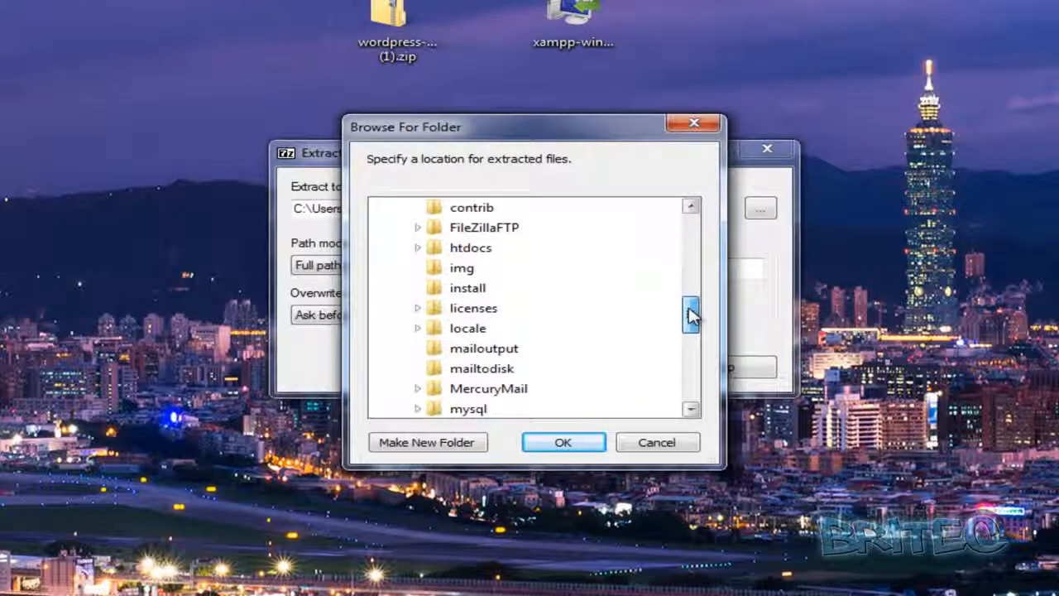
double_click(471, 247)
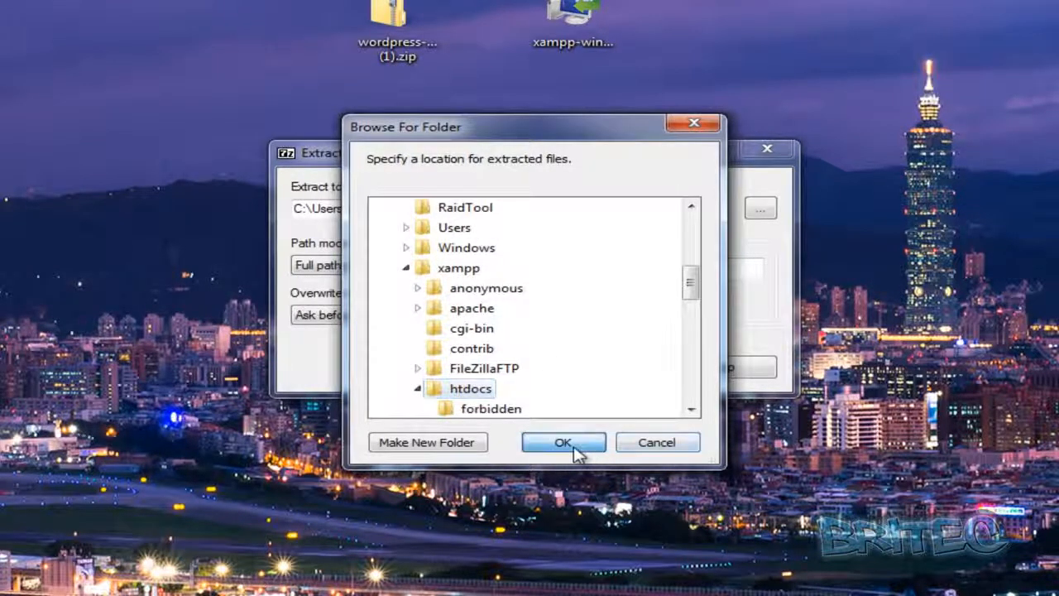
left_click(563, 443)
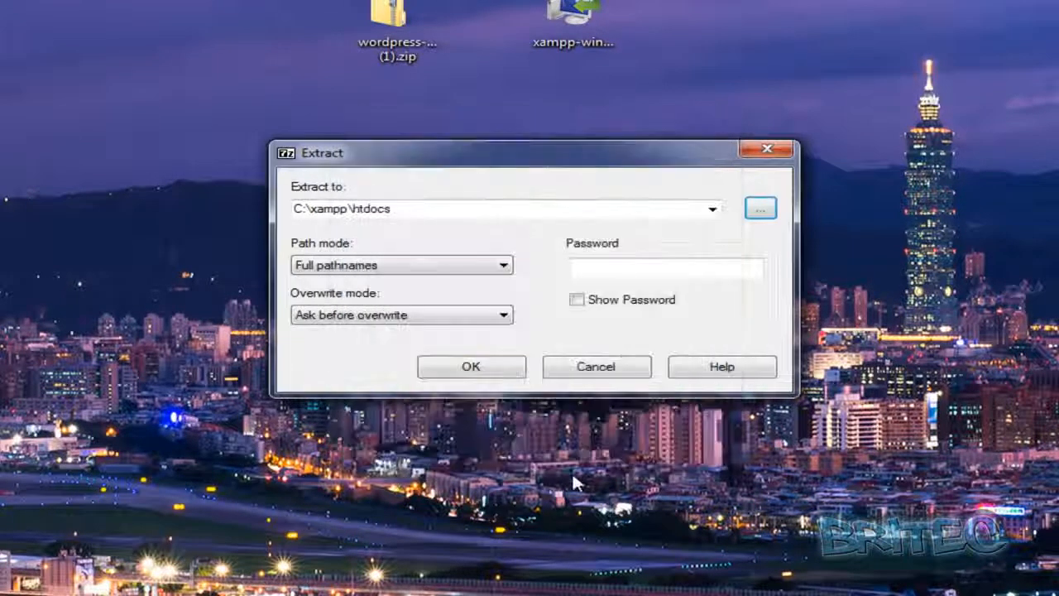
left_click(474, 369)
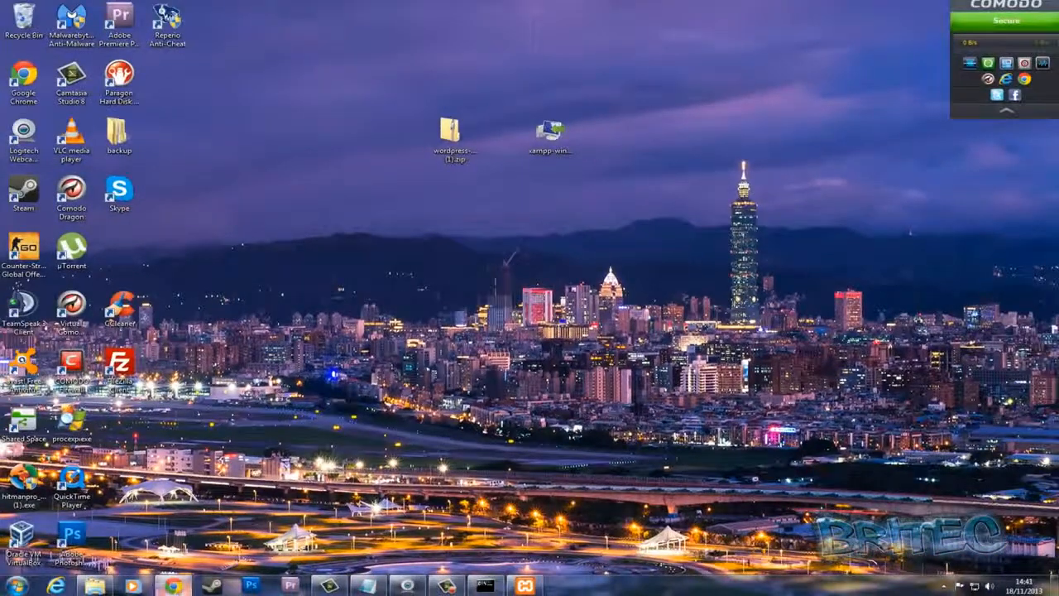
Switch to Chrome, close the apache friends tab, and load localhost in the WordPress download tab
left_click(172, 586)
left_click(139, 21)
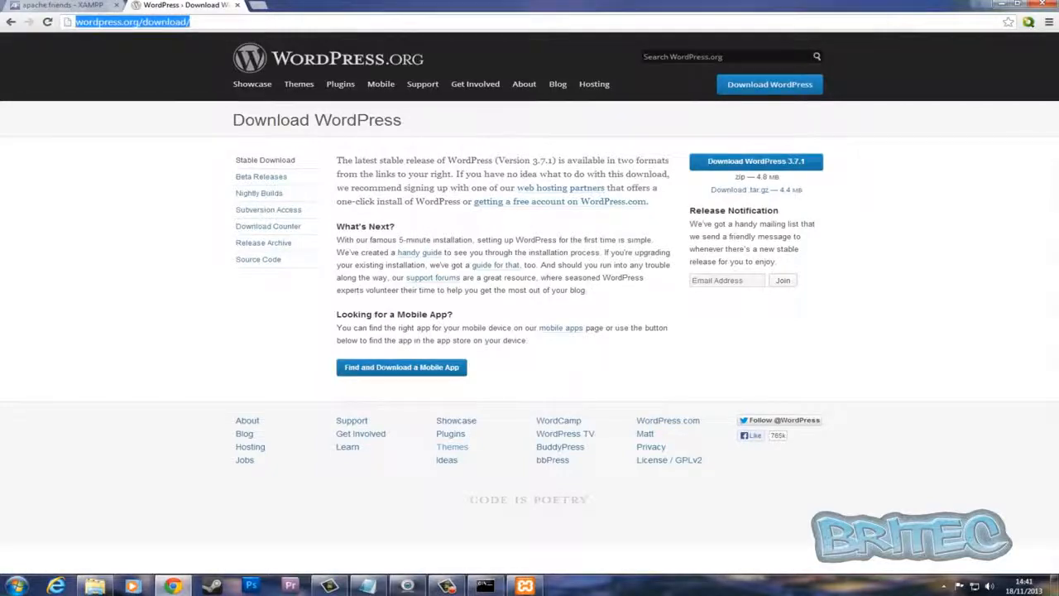
left_click(118, 5)
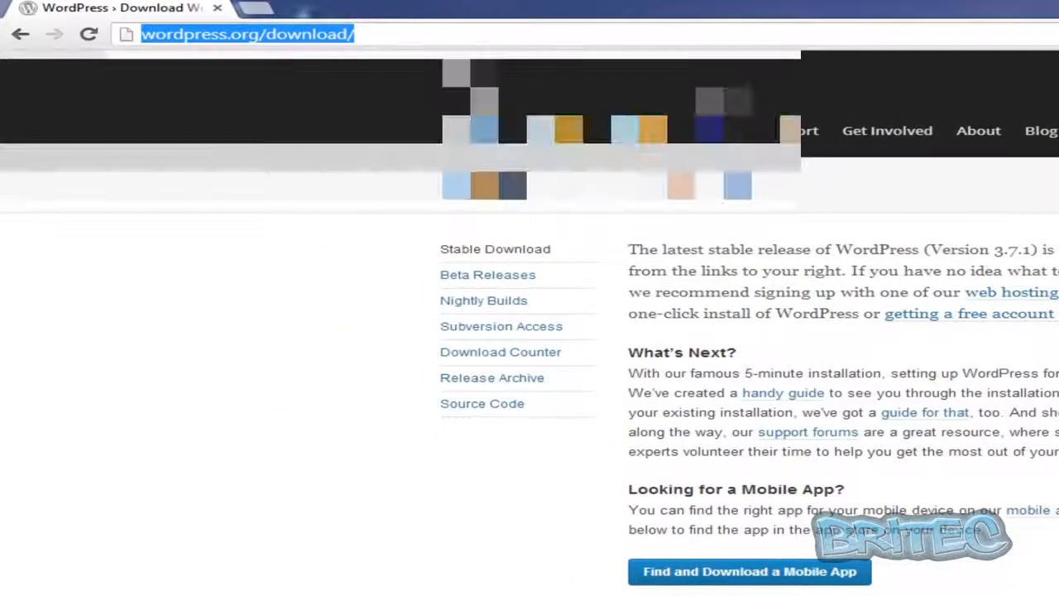
type("loca")
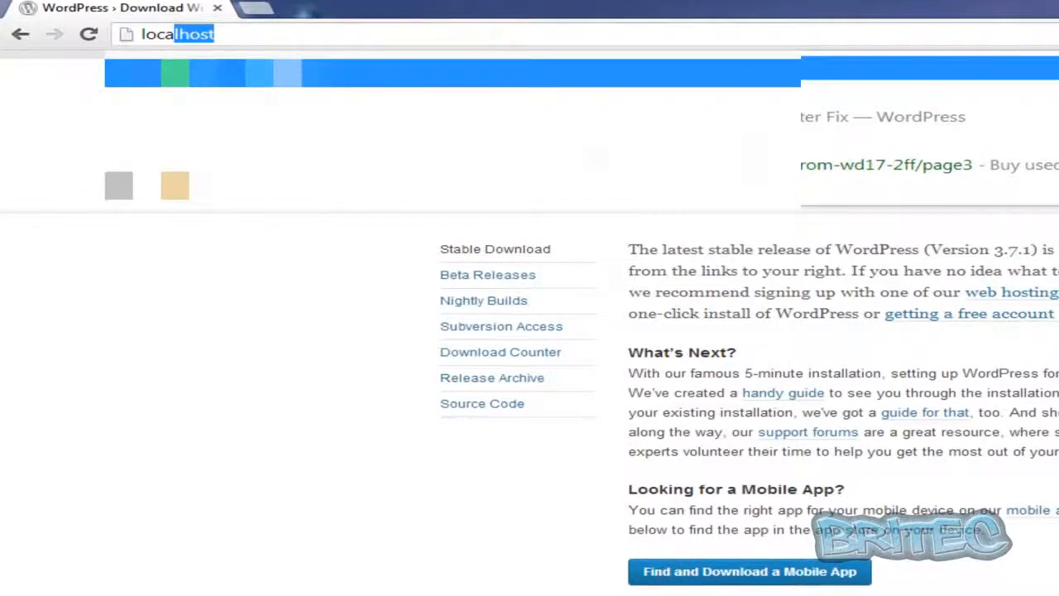
type("l")
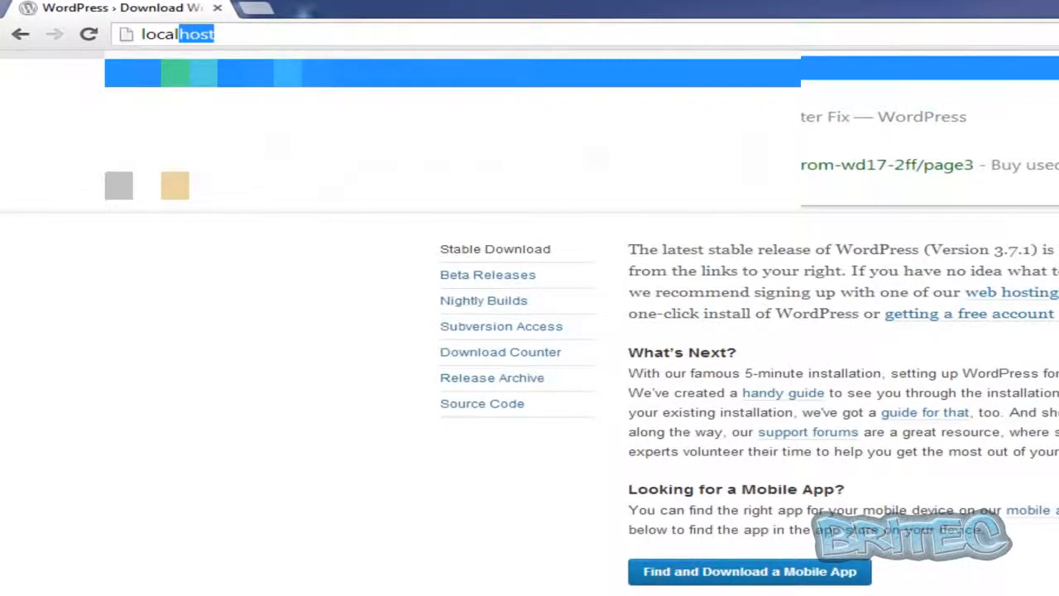
key("Return")
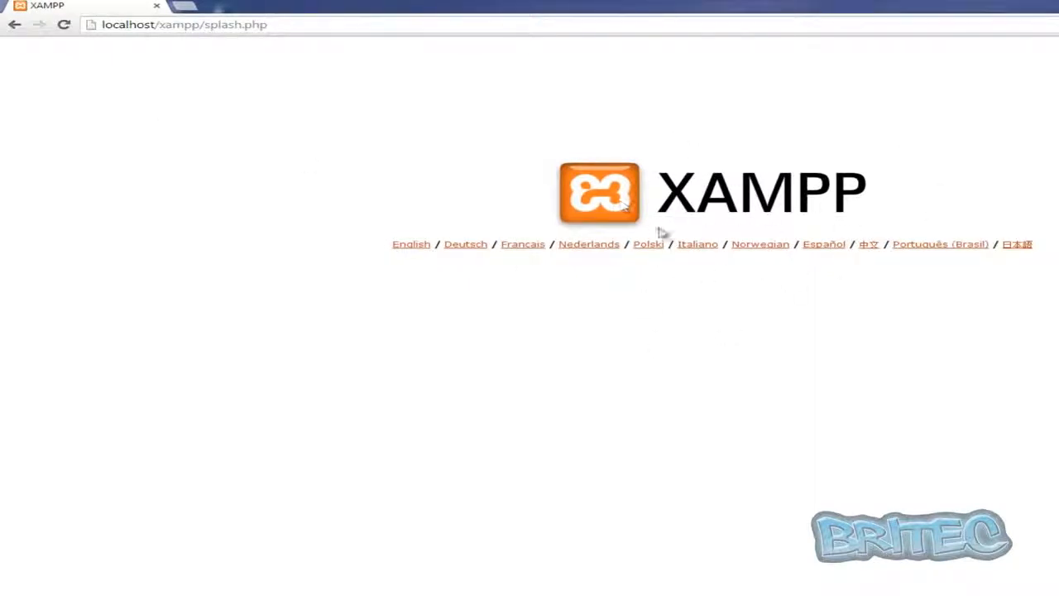
Choose English on the XAMPP splash page and go to the database list in phpMyAdmin
left_click(409, 246)
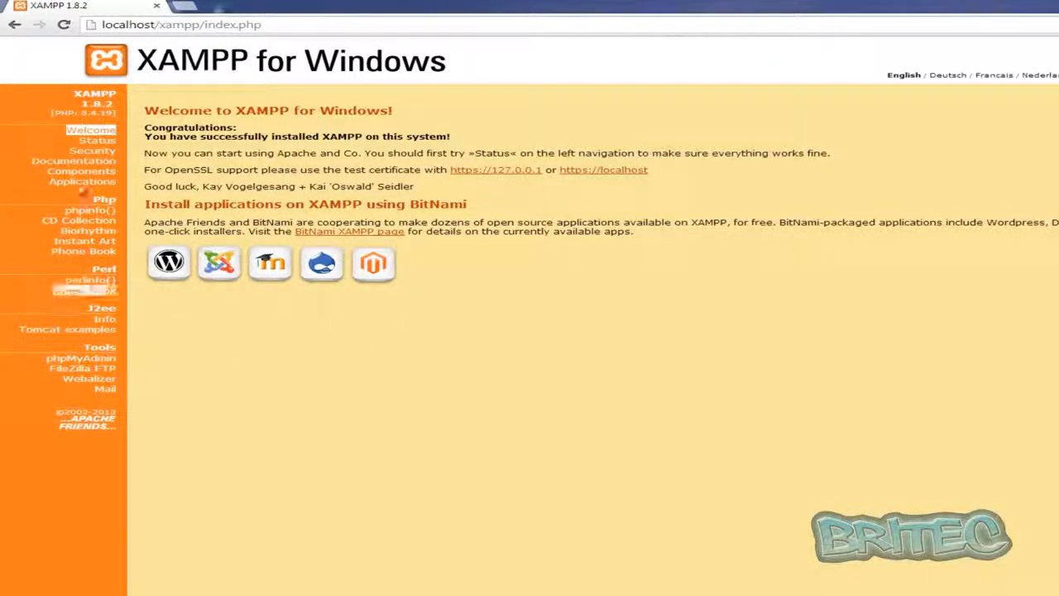
left_click(71, 361)
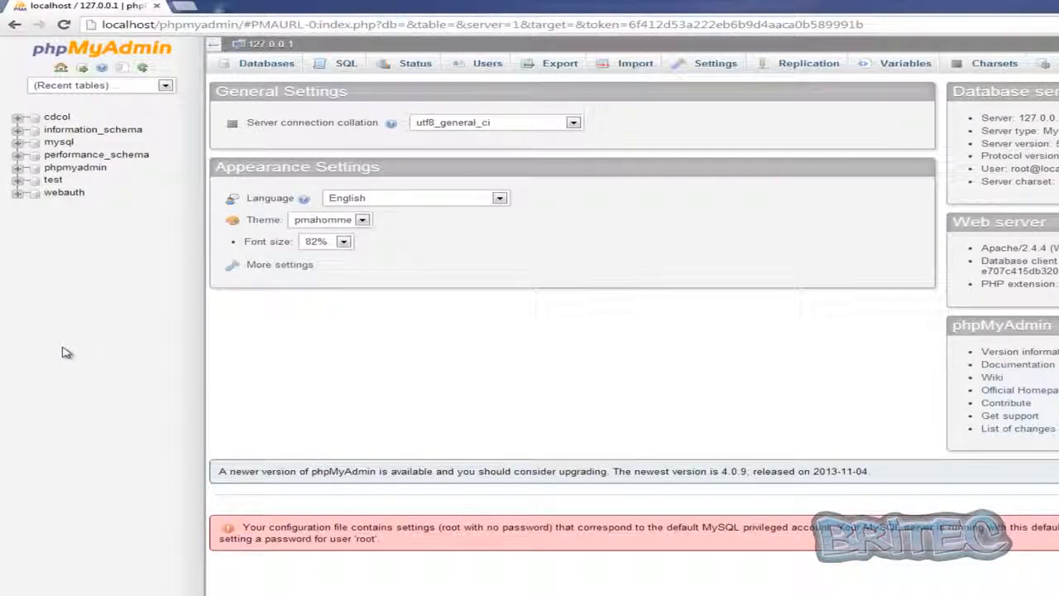
left_click(251, 69)
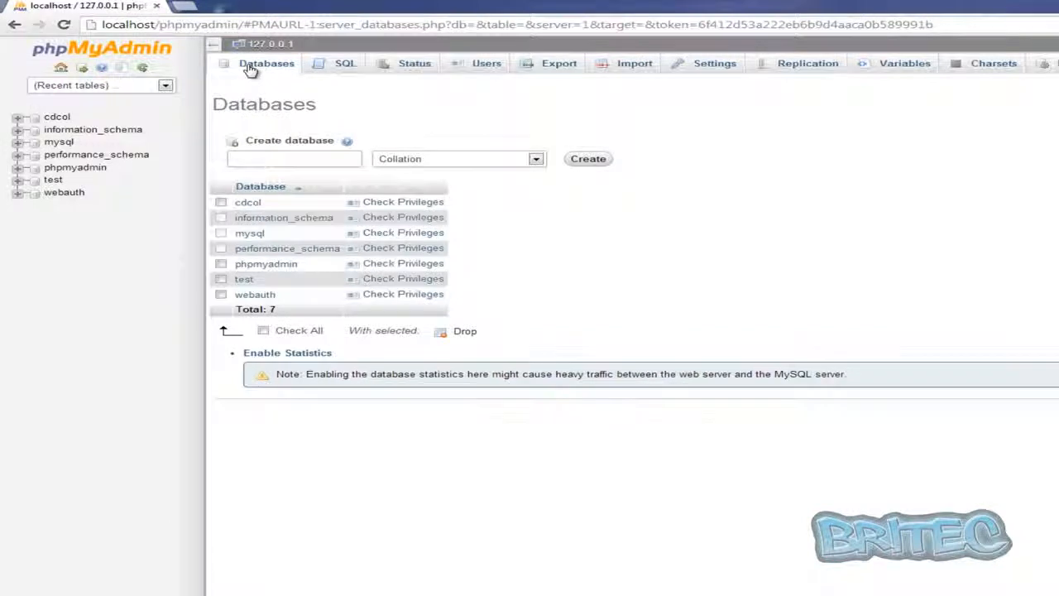
Create a new database named wordpress in phpMyAdmin
left_click(252, 164)
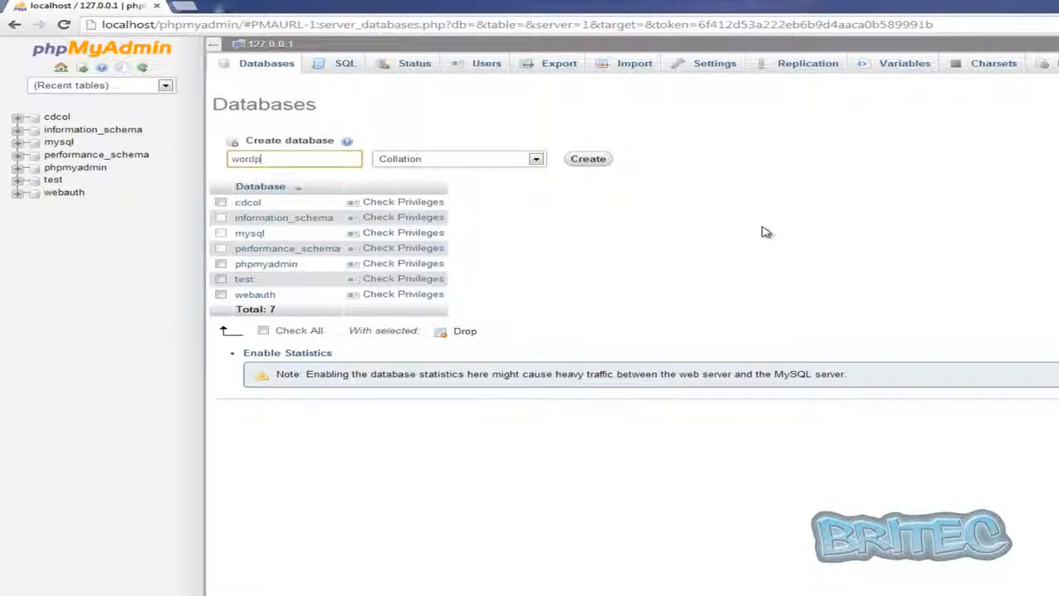
type("wordpress")
left_click(584, 159)
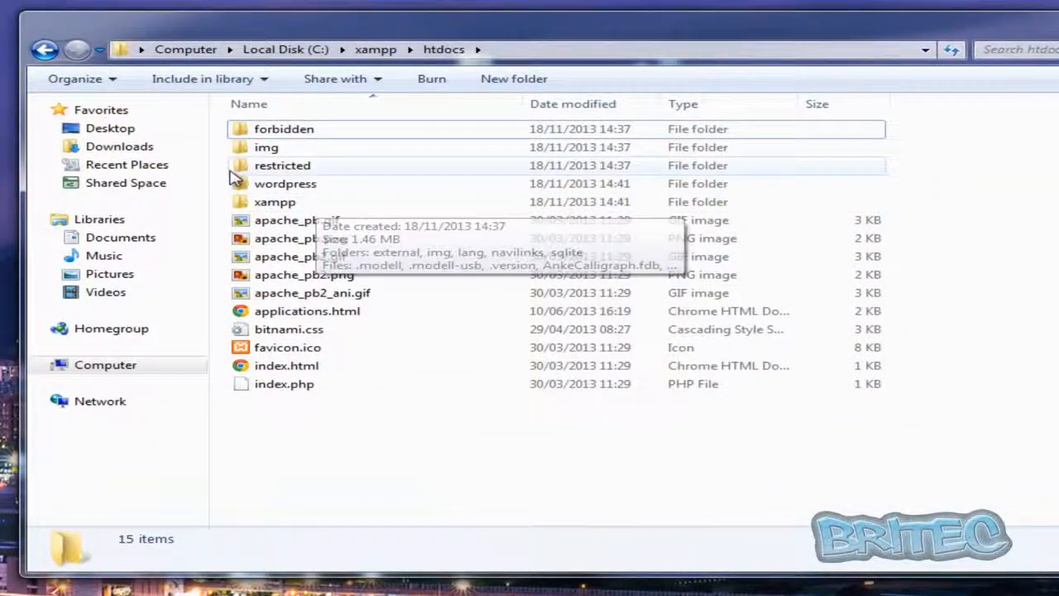
Go into the wordpress folder inside htdocs and open wp-config-sample.php with Notepad from the installed programs
left_click(300, 187)
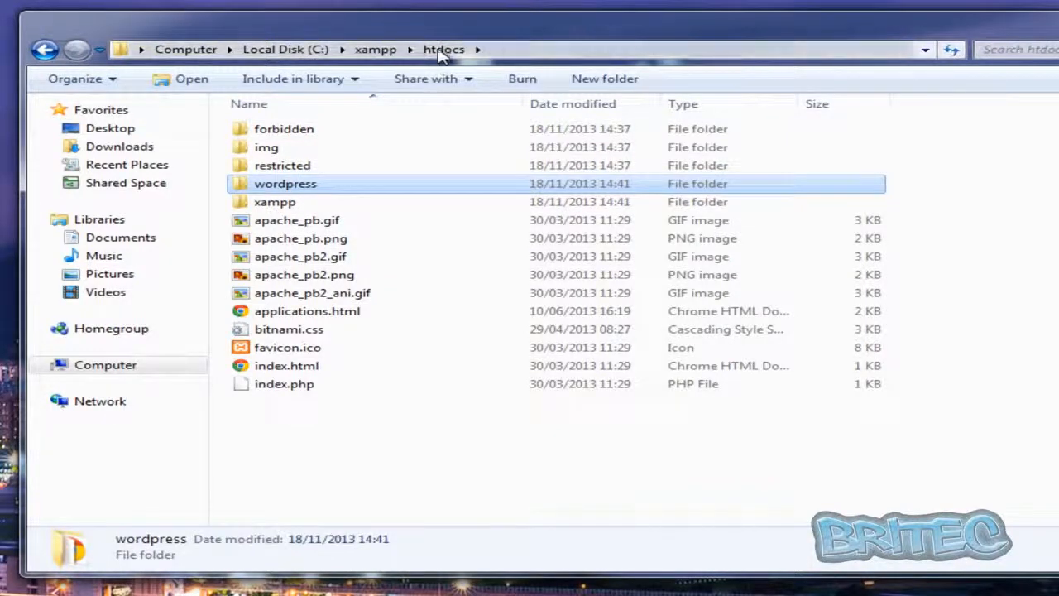
double_click(274, 186)
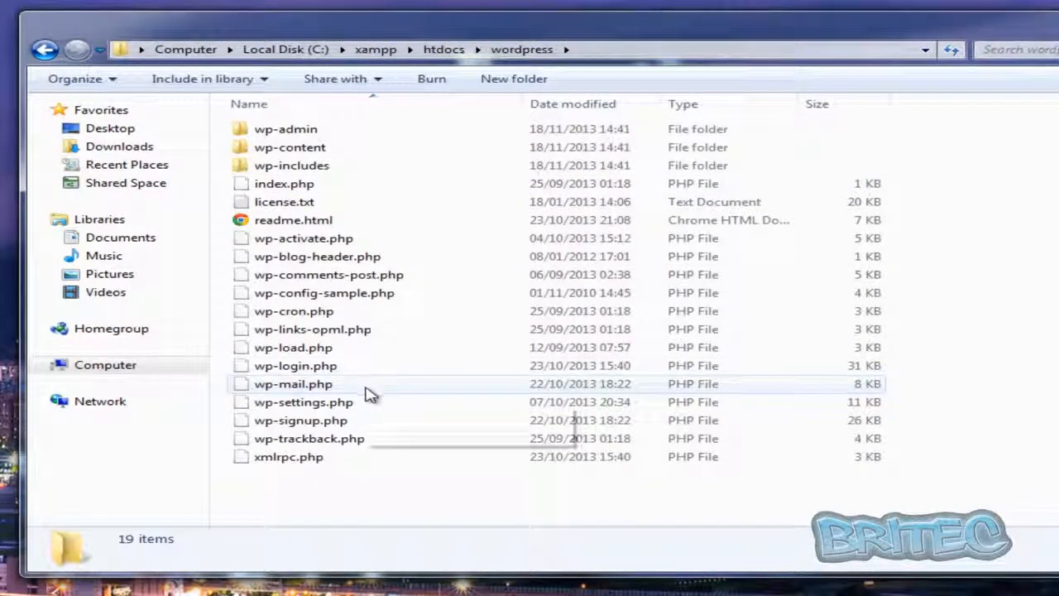
left_click(294, 306)
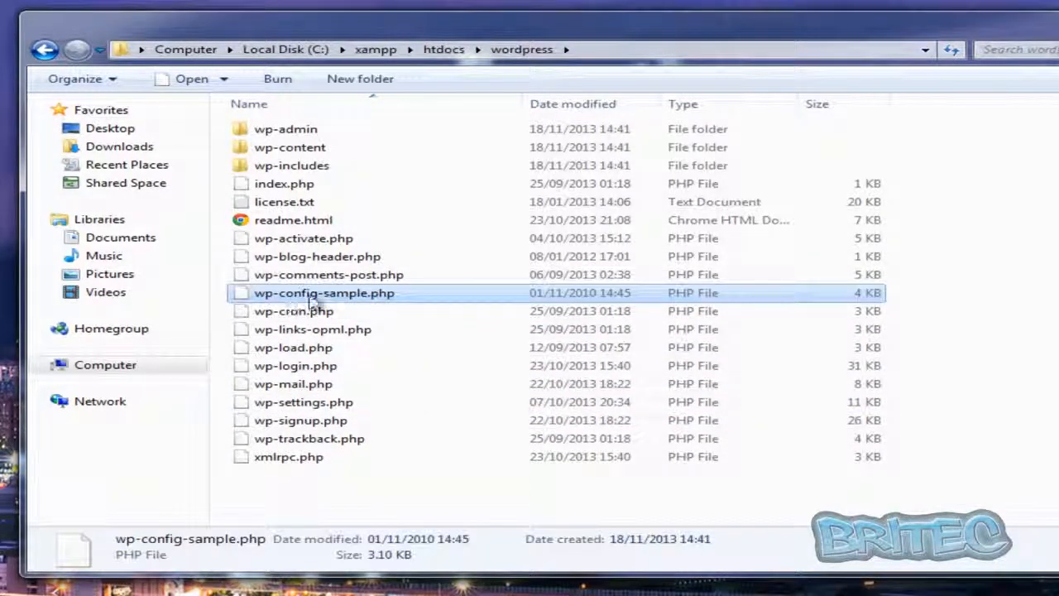
right_click(346, 305)
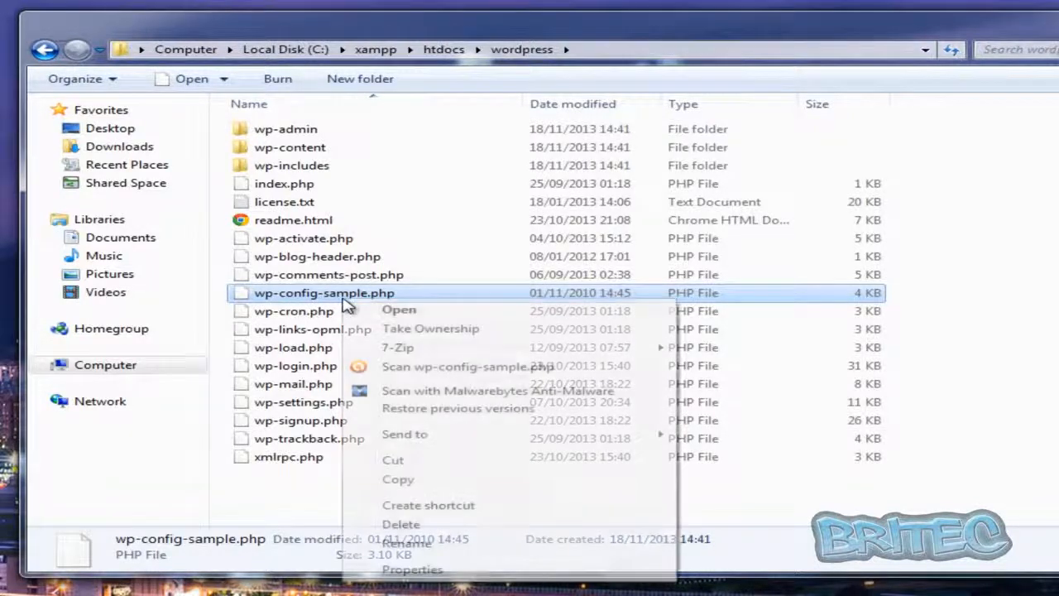
left_click(396, 314)
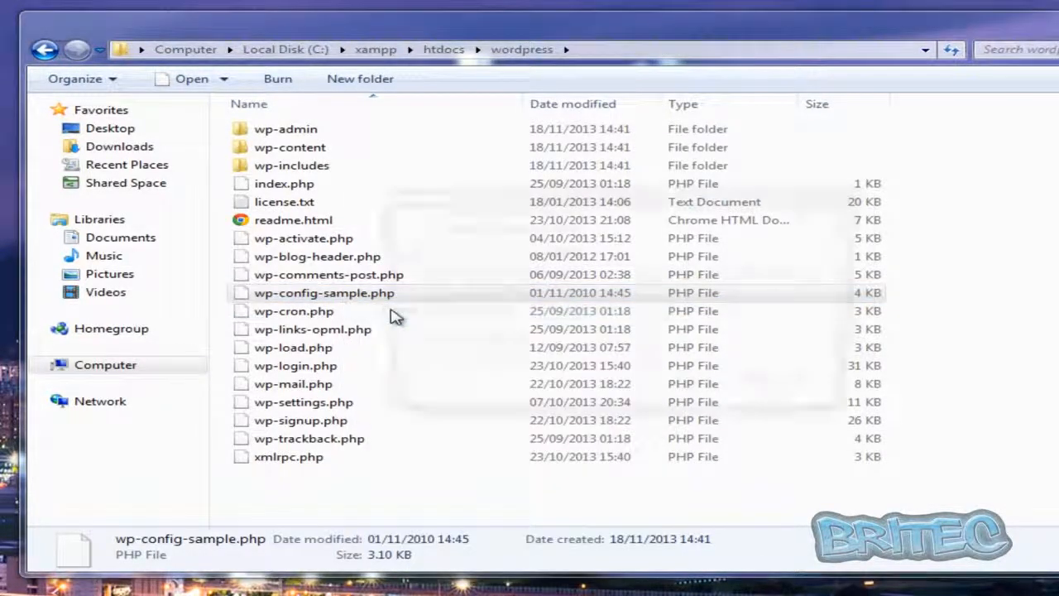
left_click(402, 359)
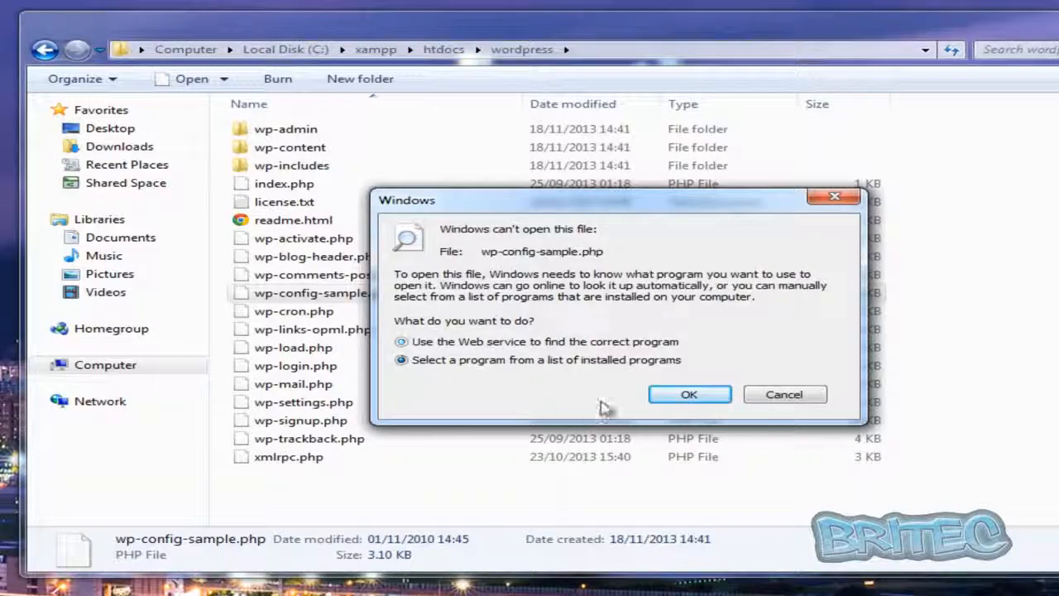
left_click(687, 395)
left_click(314, 430)
double_click(377, 217)
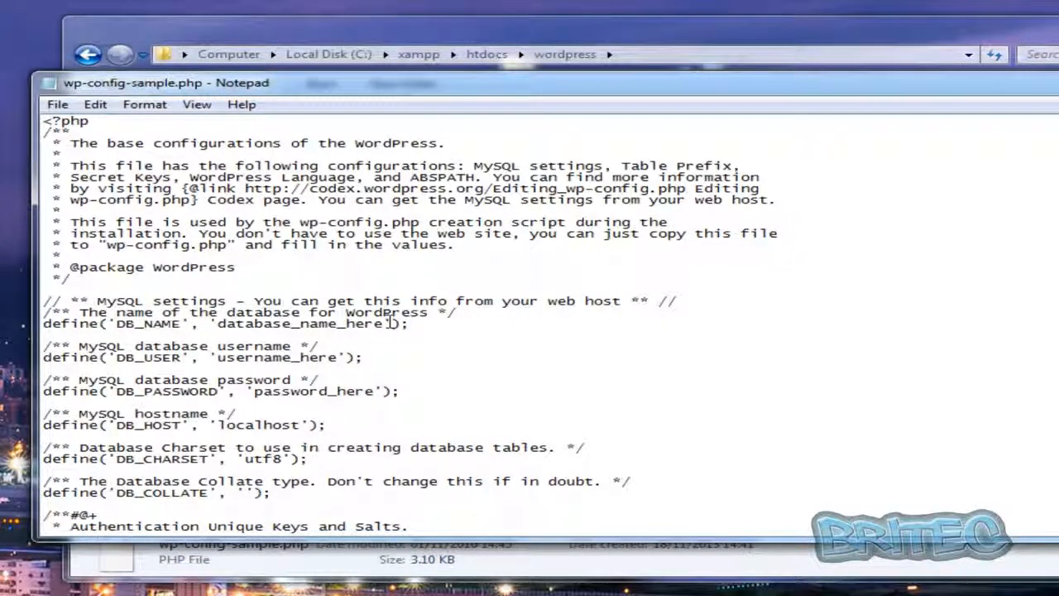
In the MySQL settings, set DB_NAME to wordpress and DB_USER to root, and leave the DB_PASSWORD value empty
left_click_drag(386, 324, 220, 324)
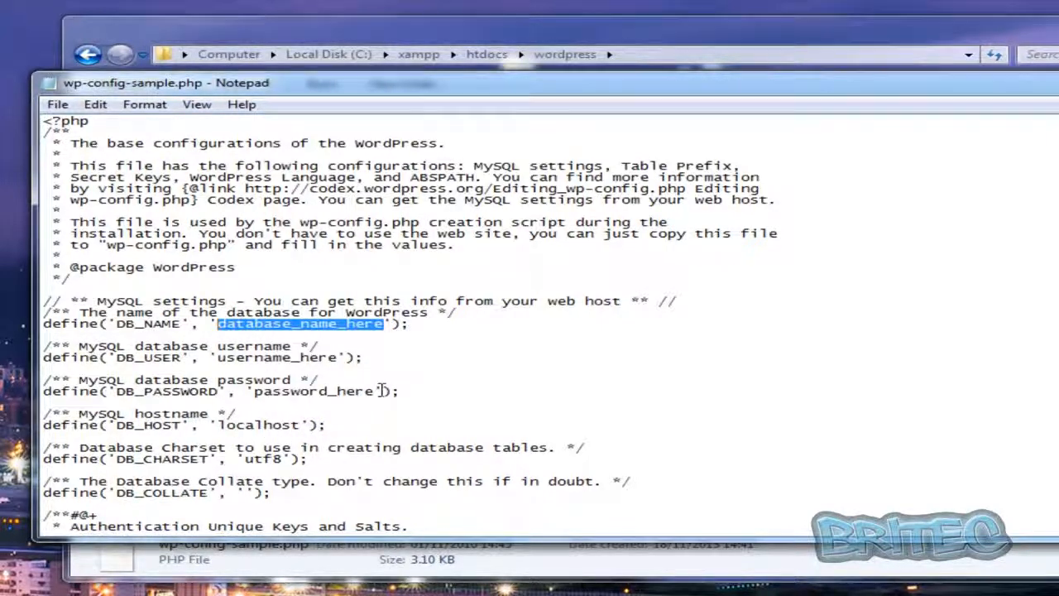
type("wordpress")
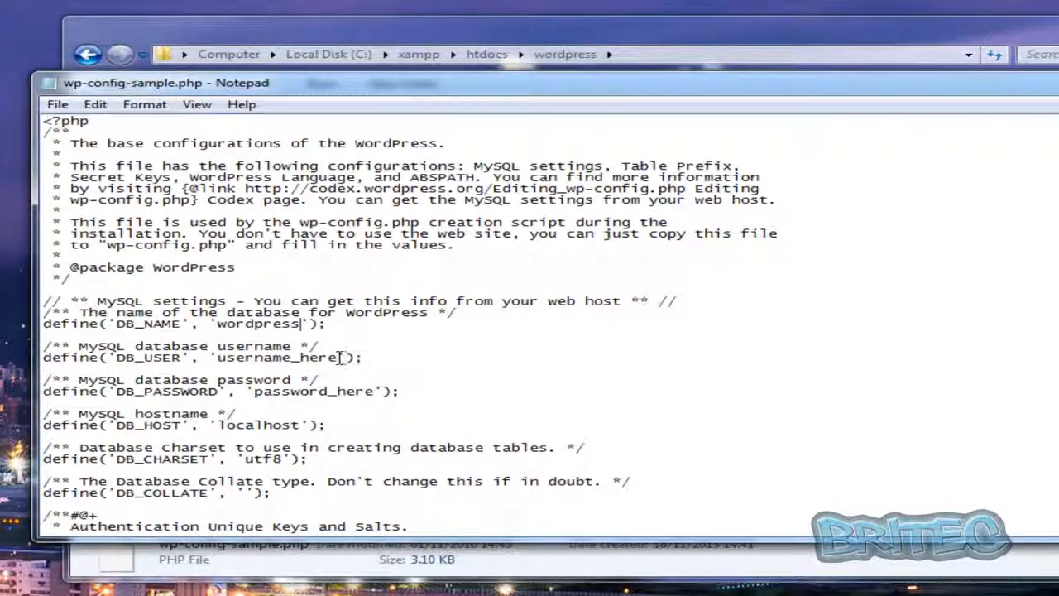
left_click_drag(338, 358, 223, 363)
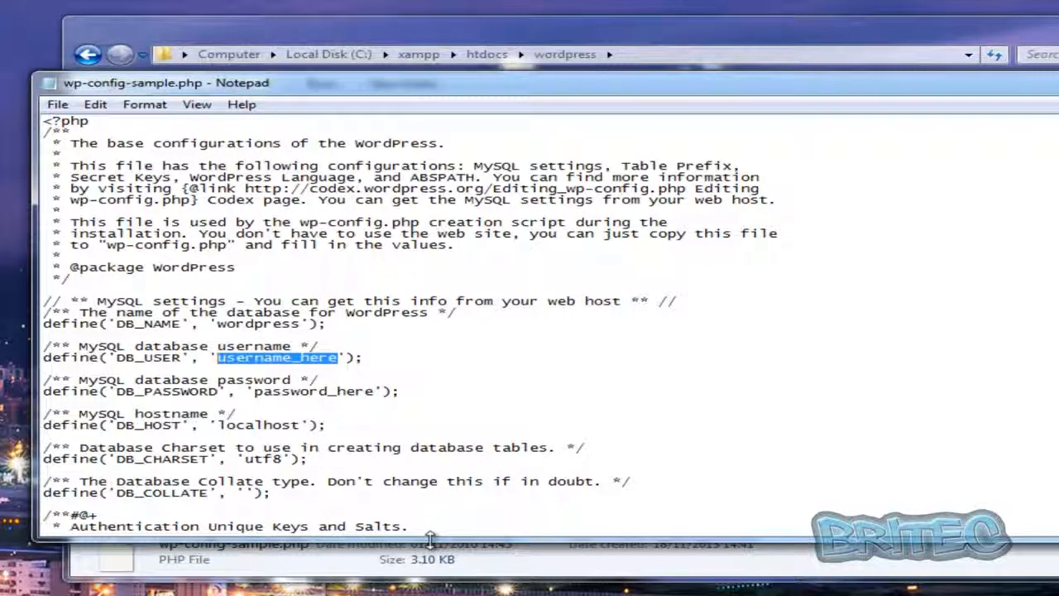
type("root")
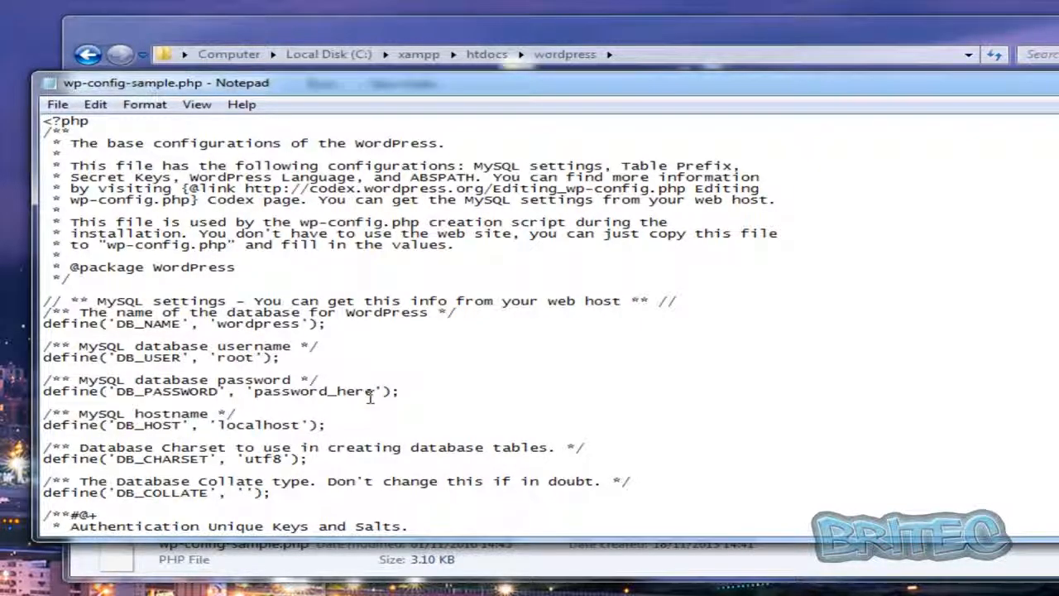
left_click_drag(375, 390, 255, 391)
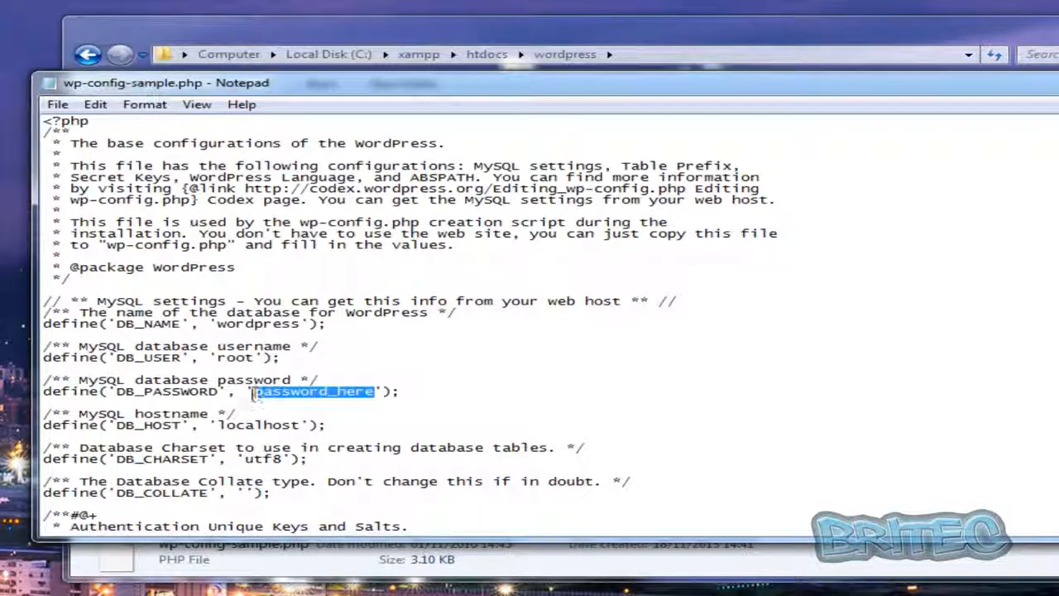
key("Delete")
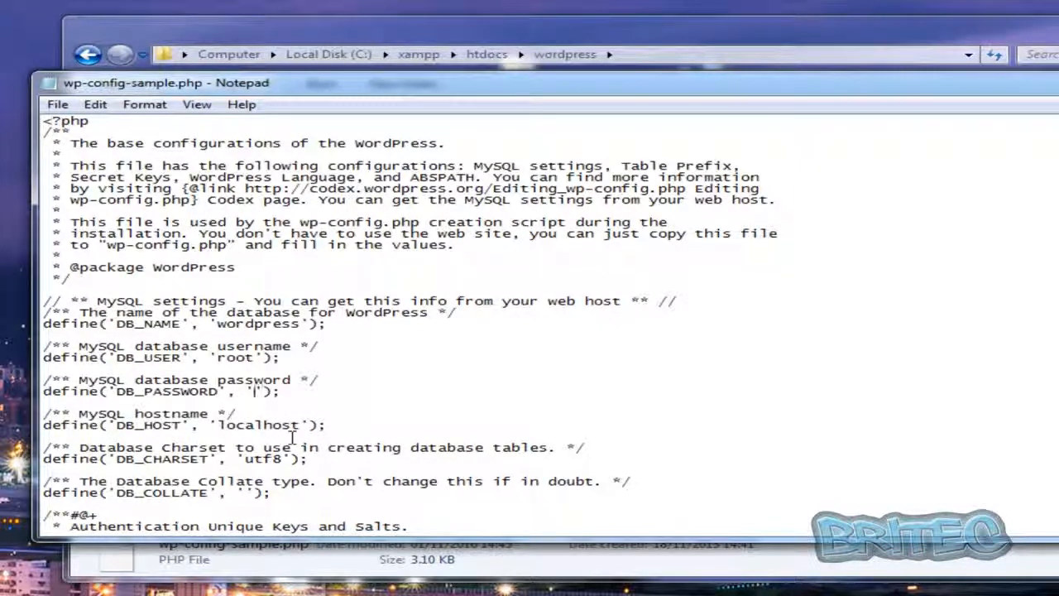
Save a copy of the edited configuration file as wp-config.php in the wordpress folder and close it
left_click(57, 105)
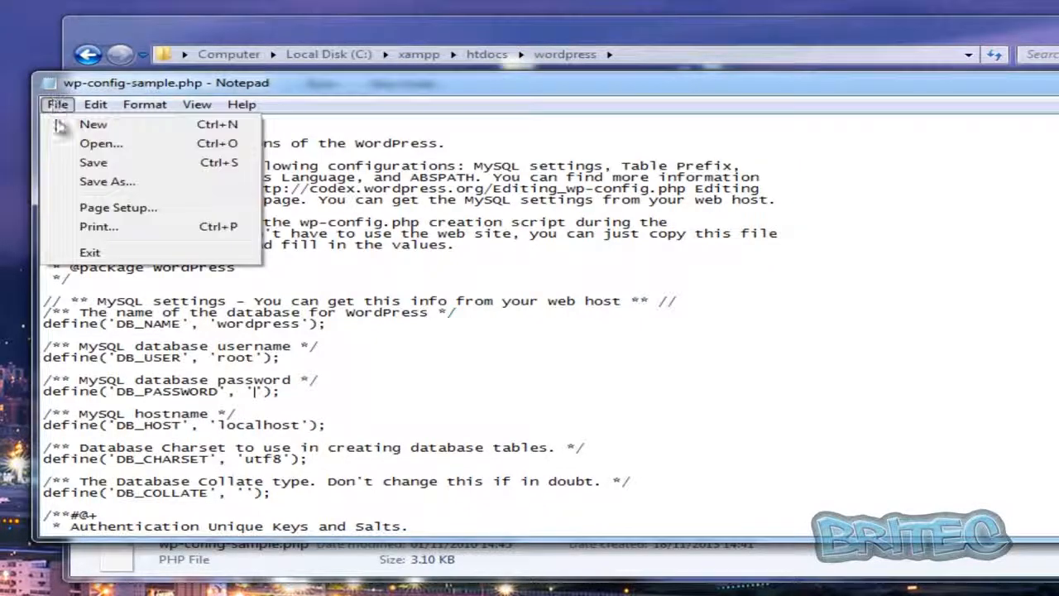
left_click(99, 182)
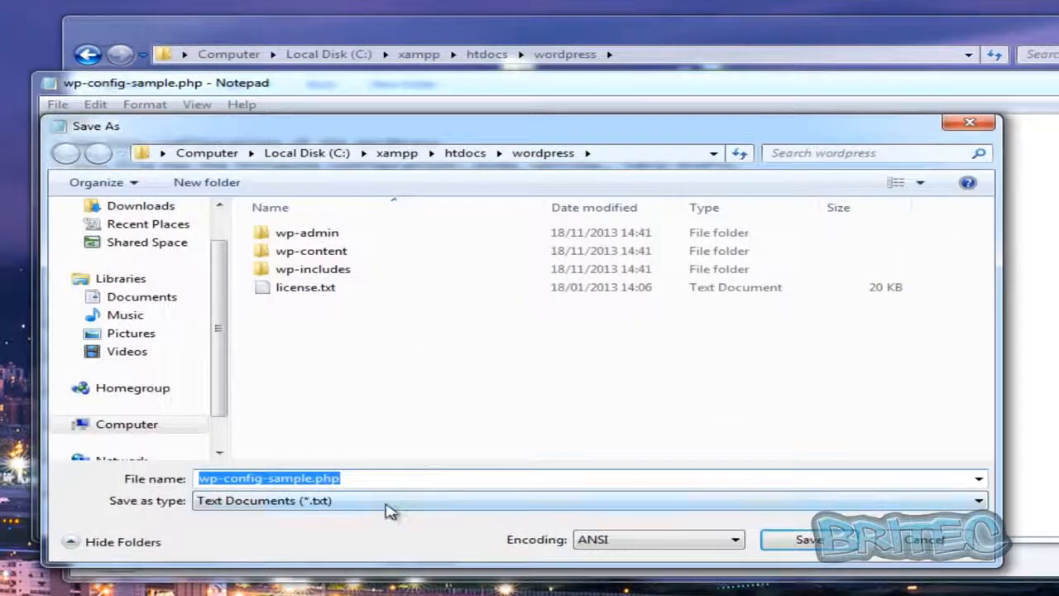
left_click(315, 479)
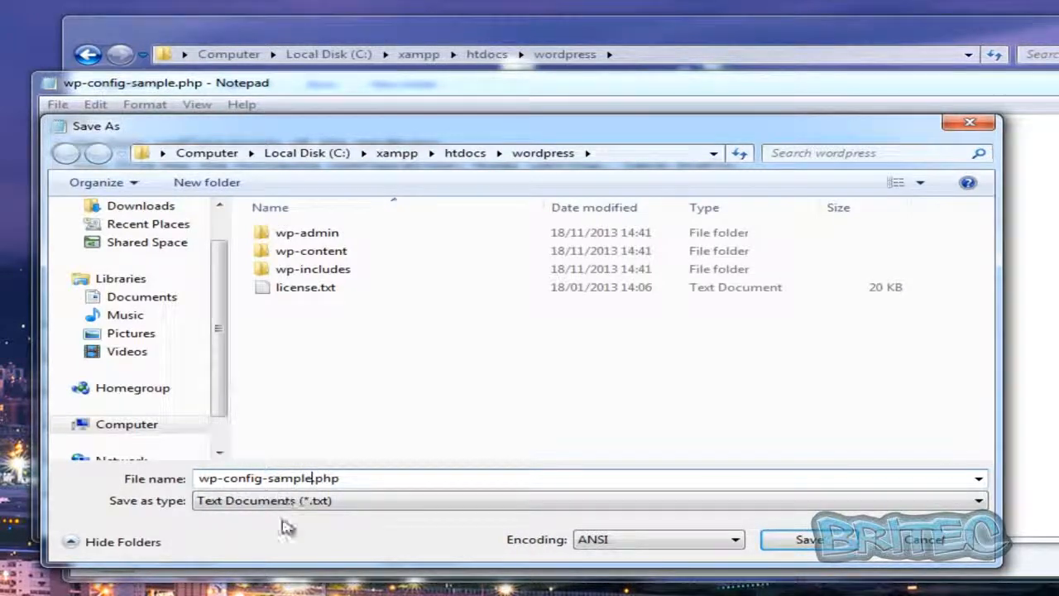
key("BackSpace")
key("BackSpace")
key("BackSpace")
key("BackSpace")
key("BackSpace")
key("BackSpace")
key("BackSpace")
key("BackSpace")
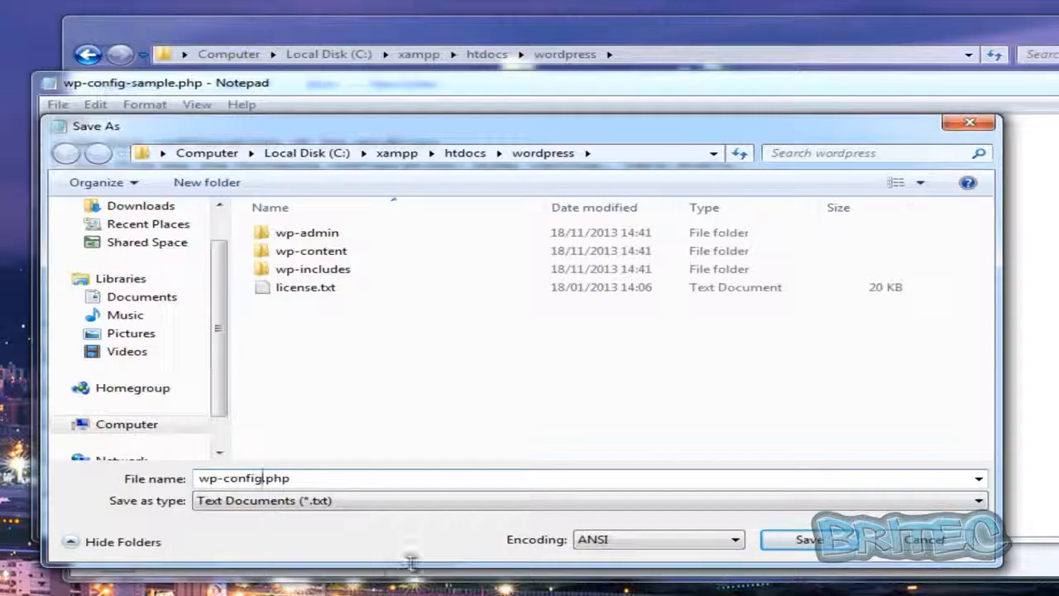
left_click(797, 542)
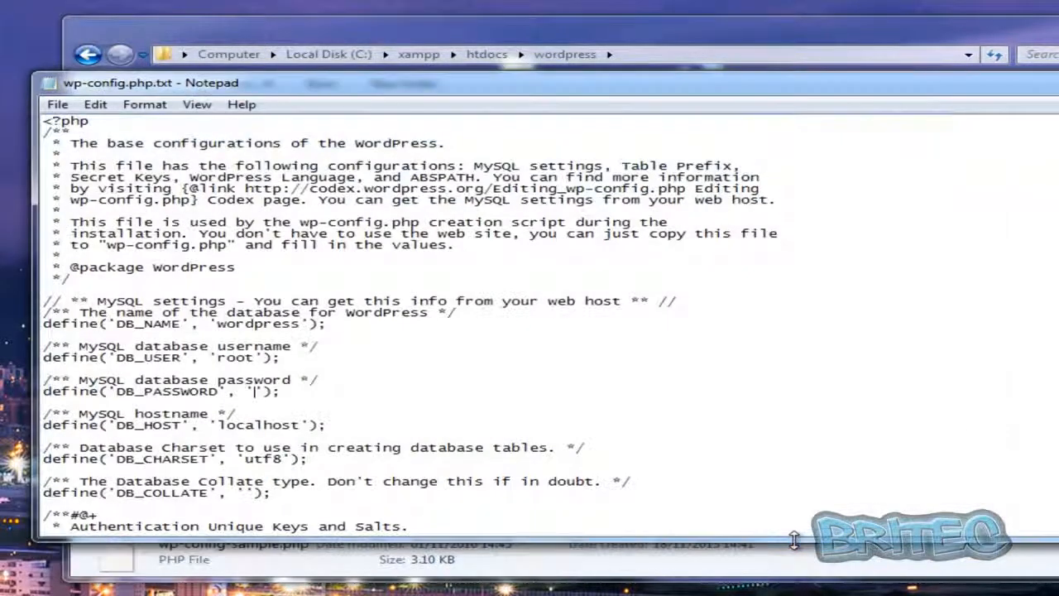
key("alt+F4")
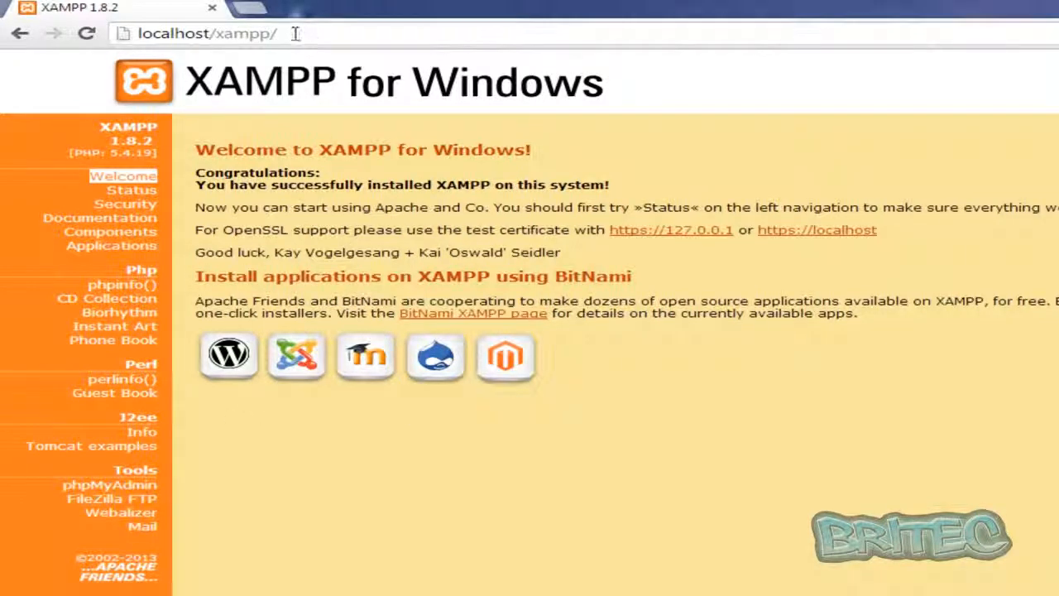
Switch to Chrome and load the local WordPress site at localhost/wordpress
left_click_drag(303, 33, 216, 34)
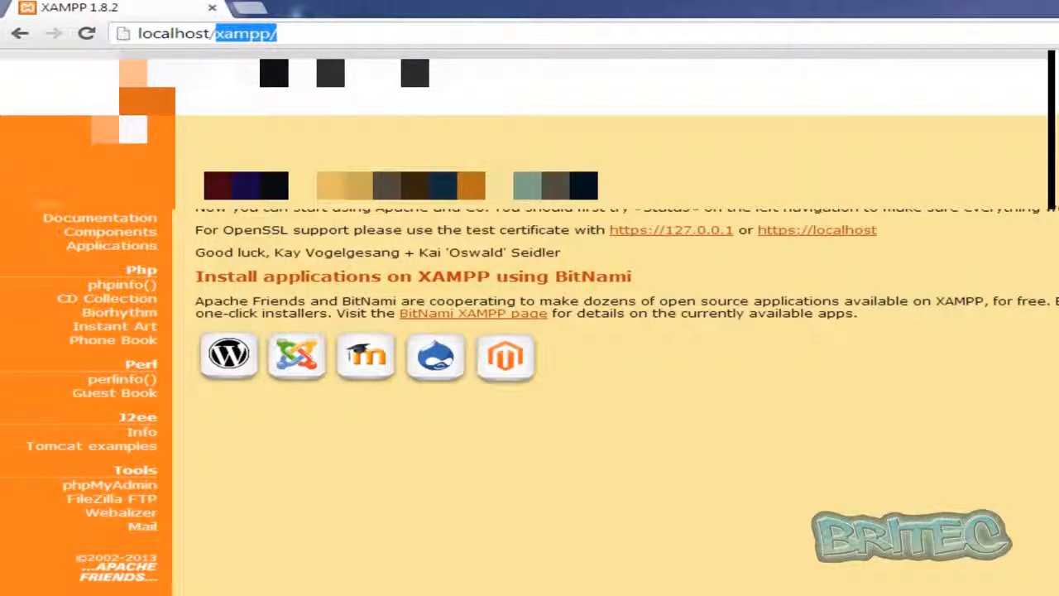
type("wordp")
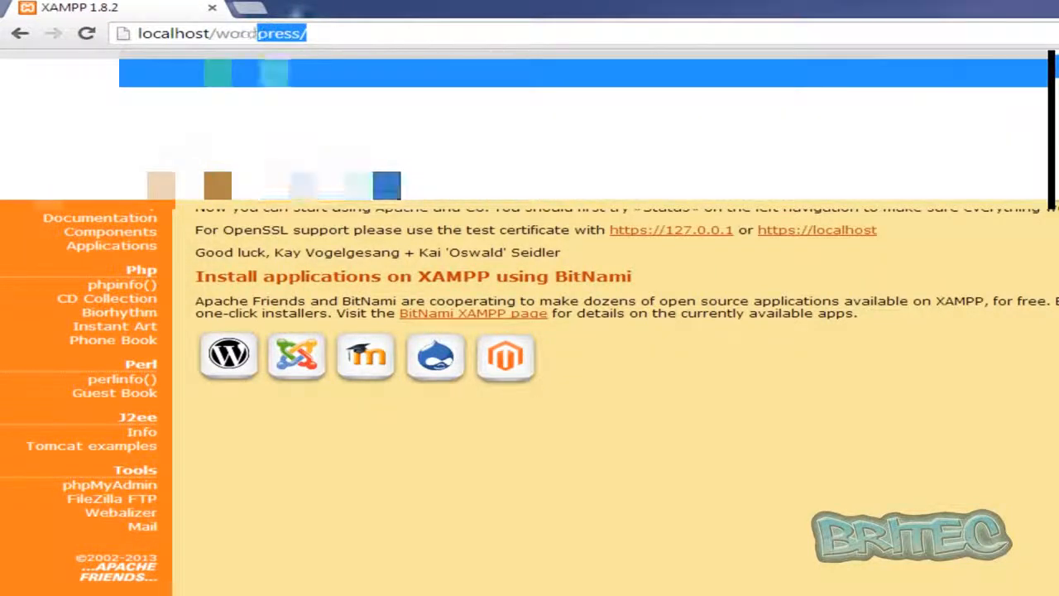
type("ress")
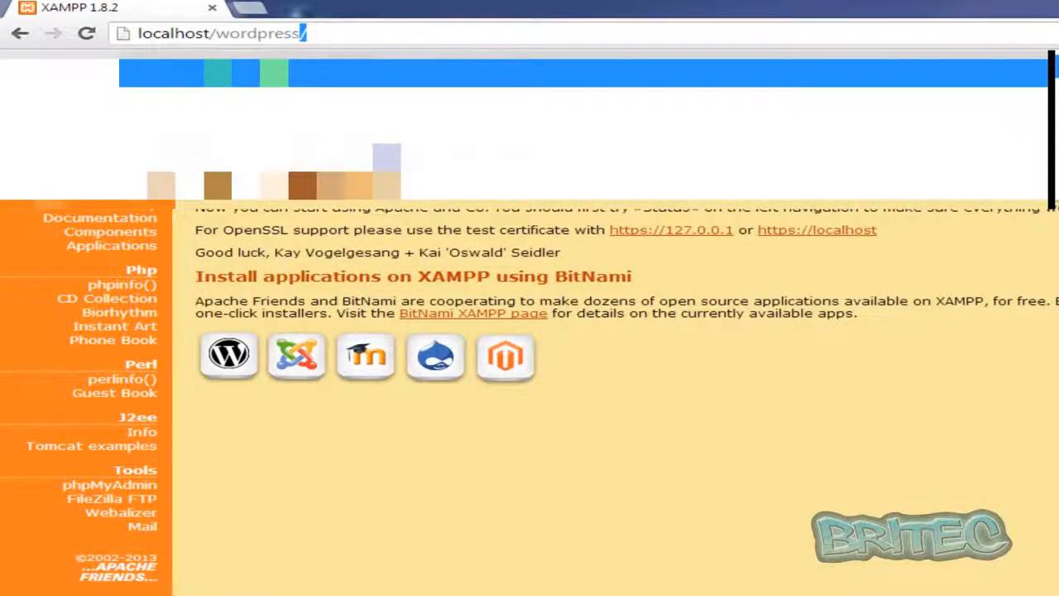
key("Return")
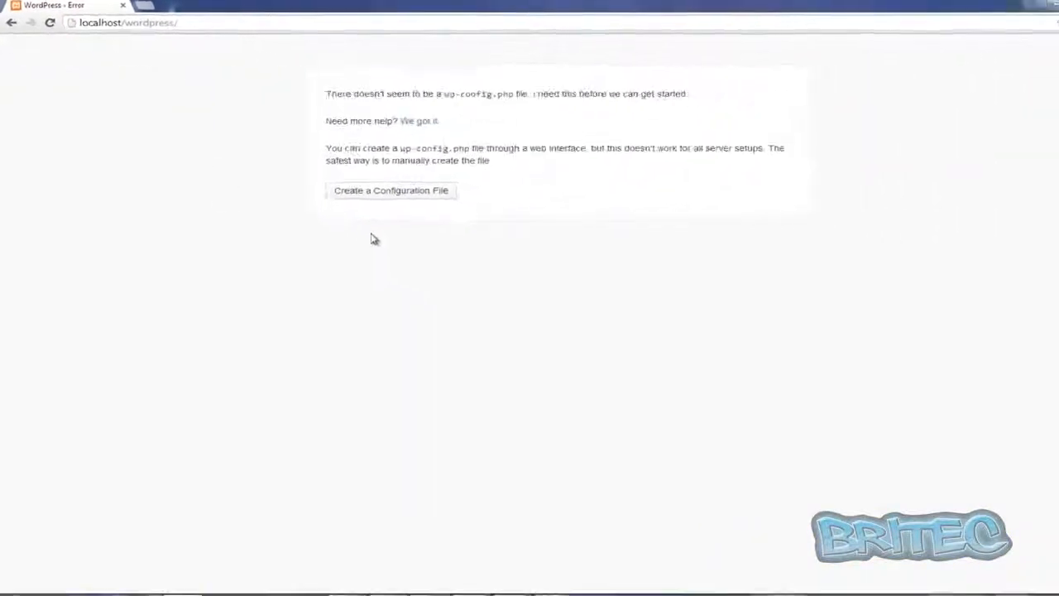
Create the configuration file through the web setup, submitting root as the database user name and an empty database password
left_click(373, 188)
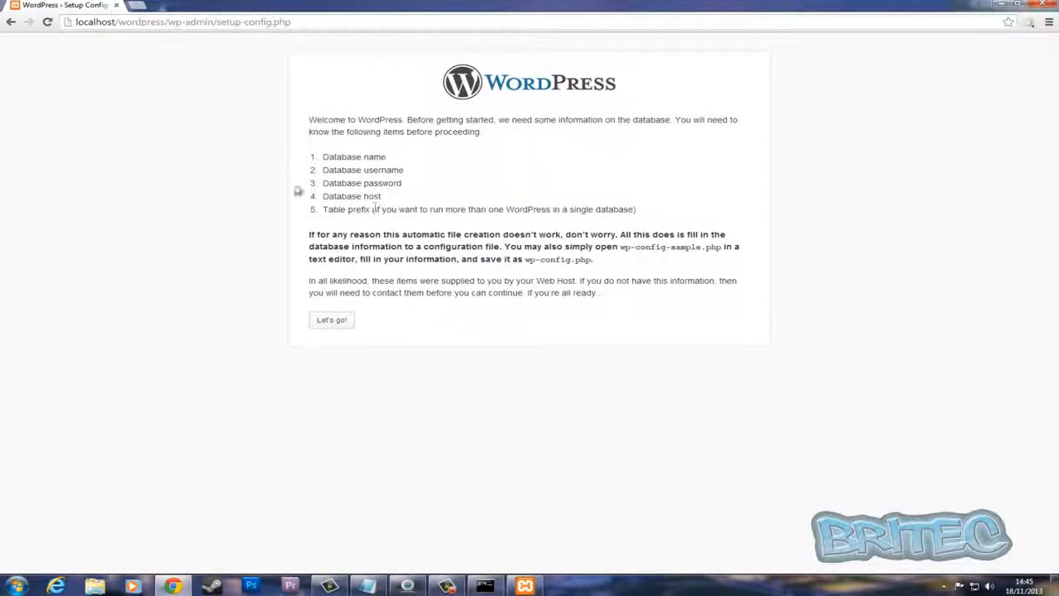
left_click(336, 324)
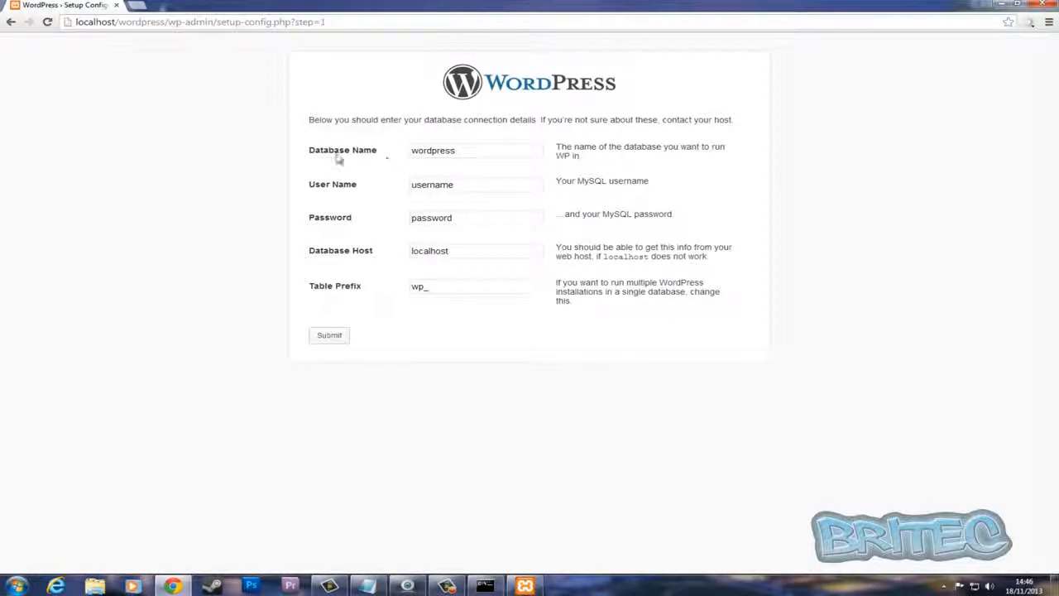
left_click_drag(469, 184, 378, 177)
type("root")
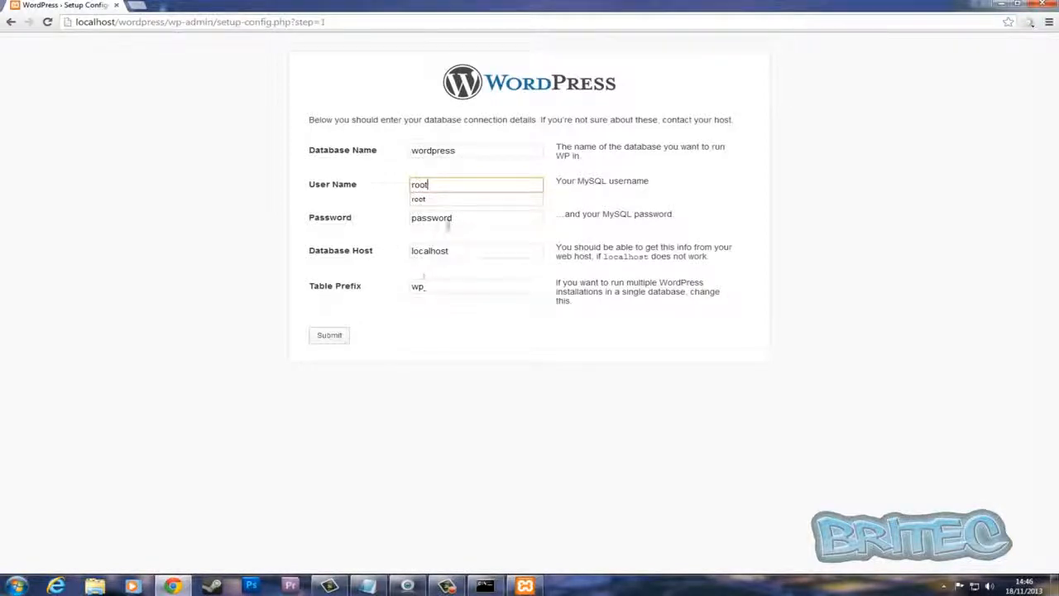
left_click(393, 210)
left_click_drag(468, 217, 375, 217)
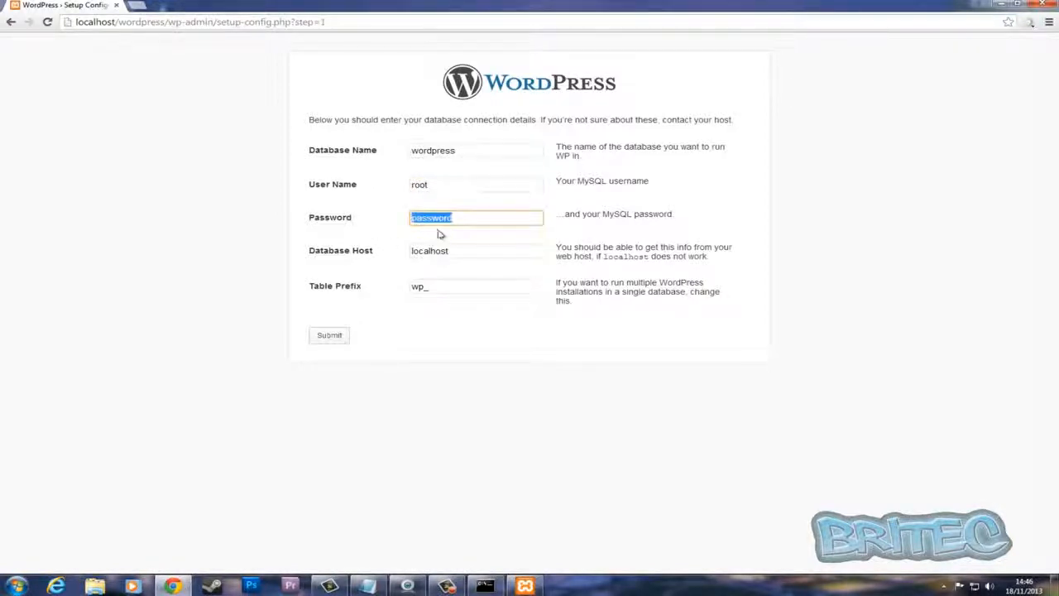
key("BackSpace")
left_click(336, 340)
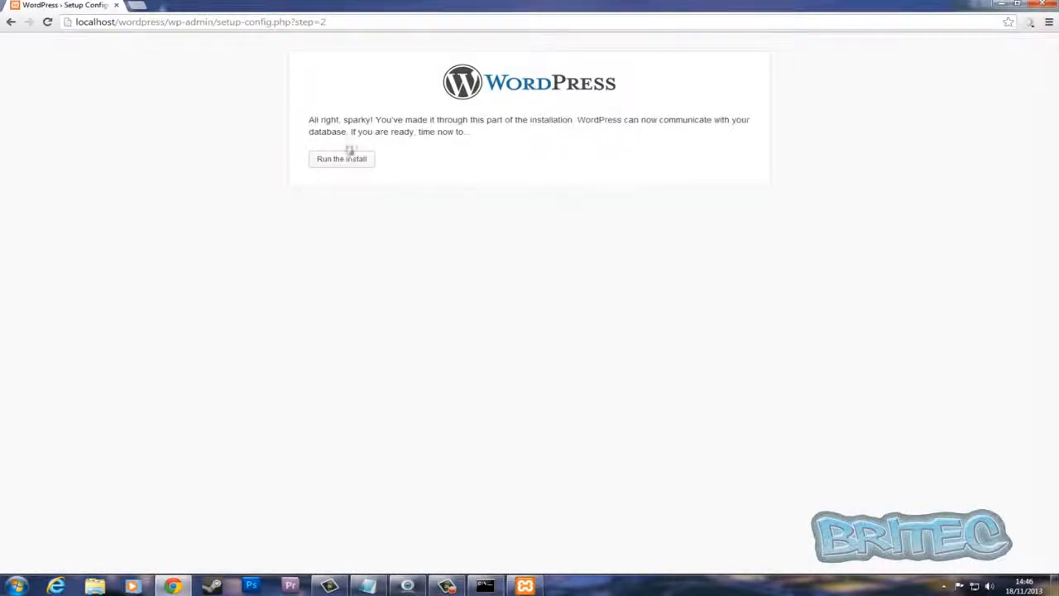
Run the WordPress install and enter test as the site title and britec as the username
left_click(343, 163)
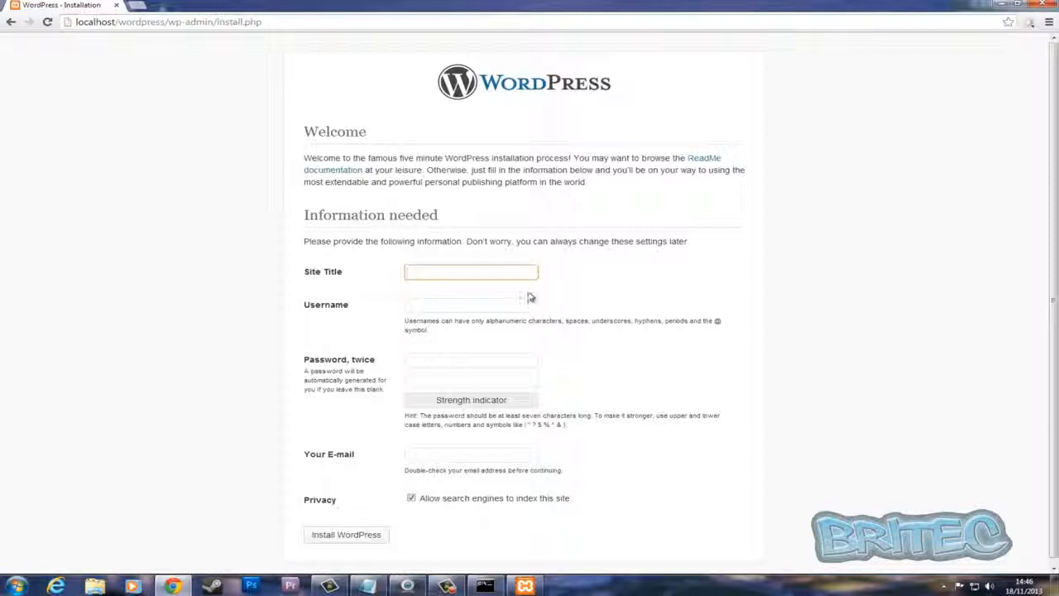
type("test")
left_click(438, 303)
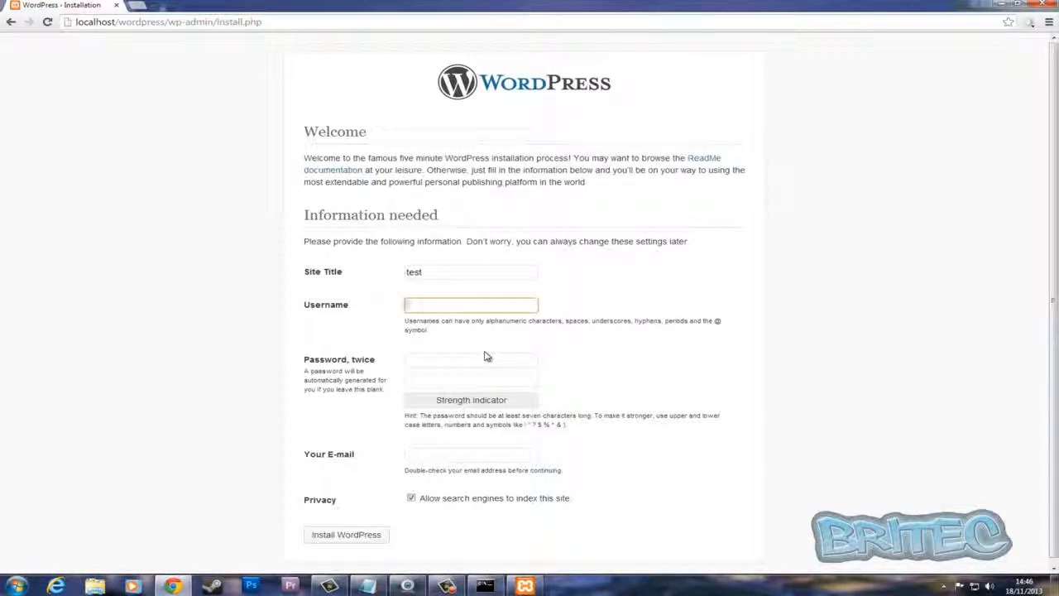
type("britec")
Enter the account password twice, fill in the e-mail address, and install WordPress
left_click(406, 359)
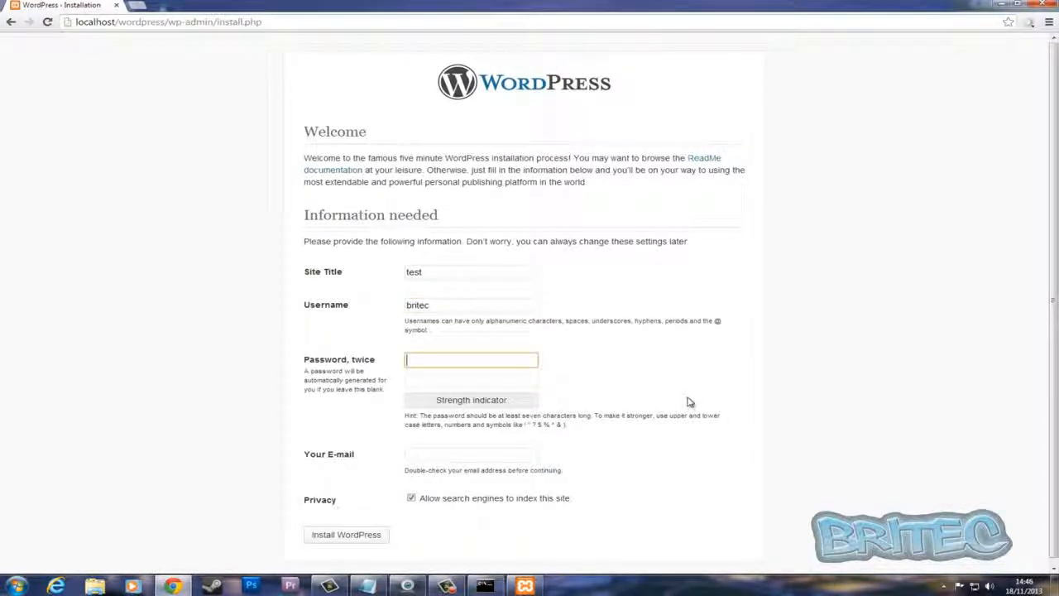
type("tes")
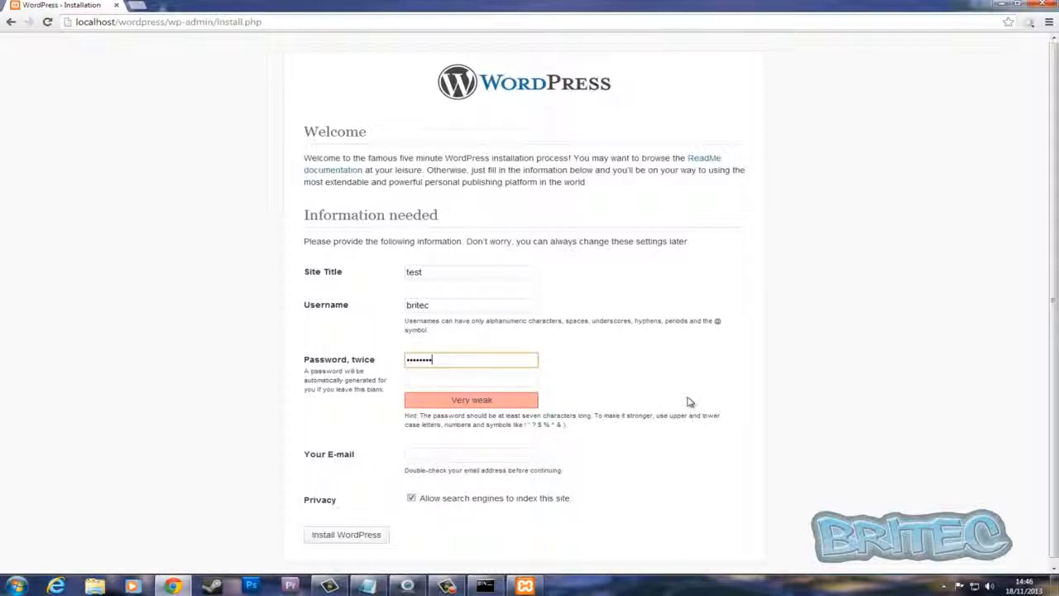
left_click(418, 377)
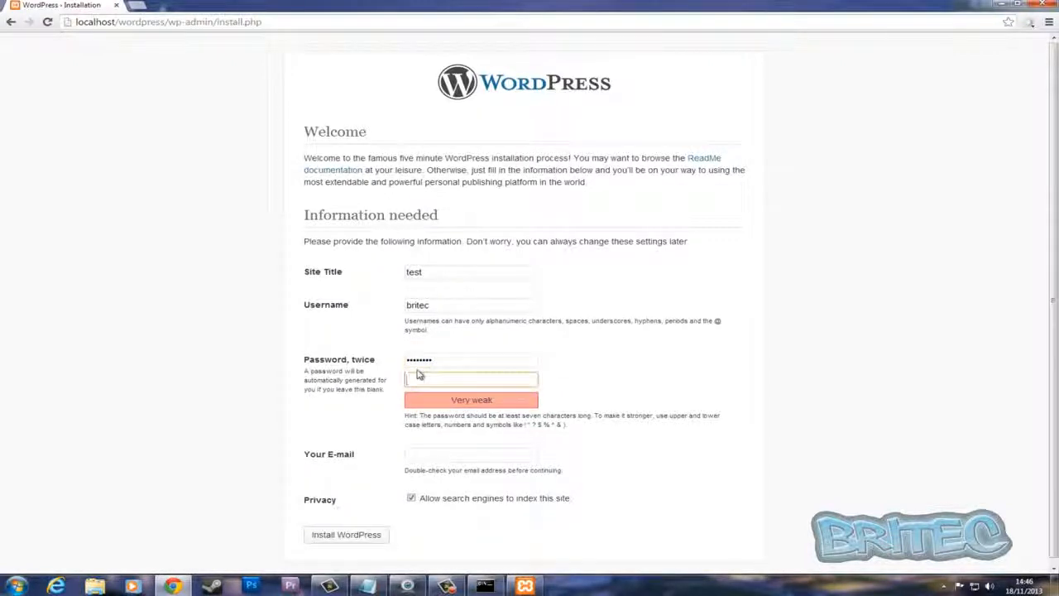
type("testtest")
left_click(410, 455)
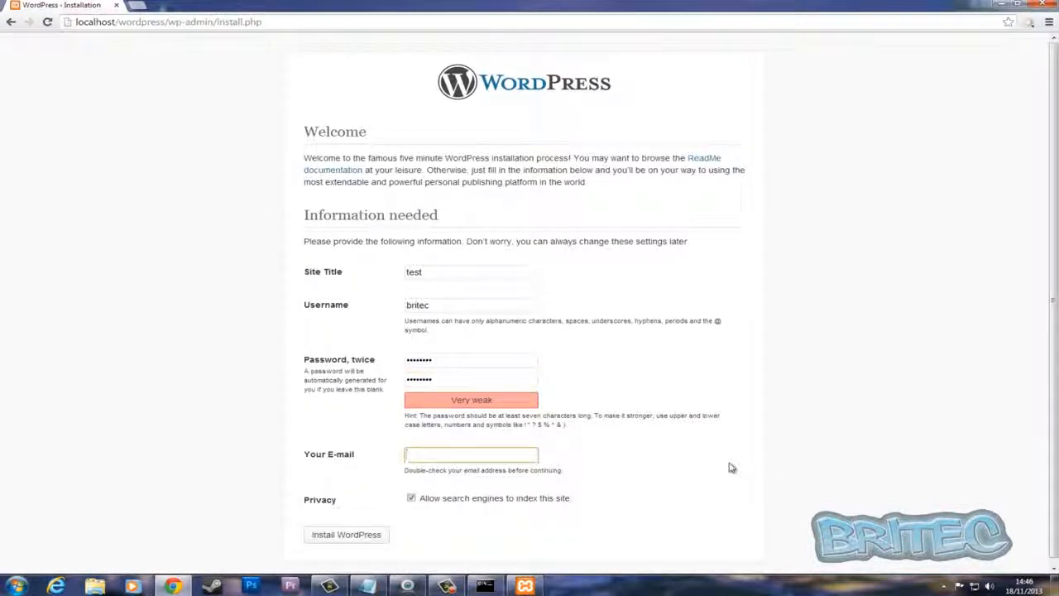
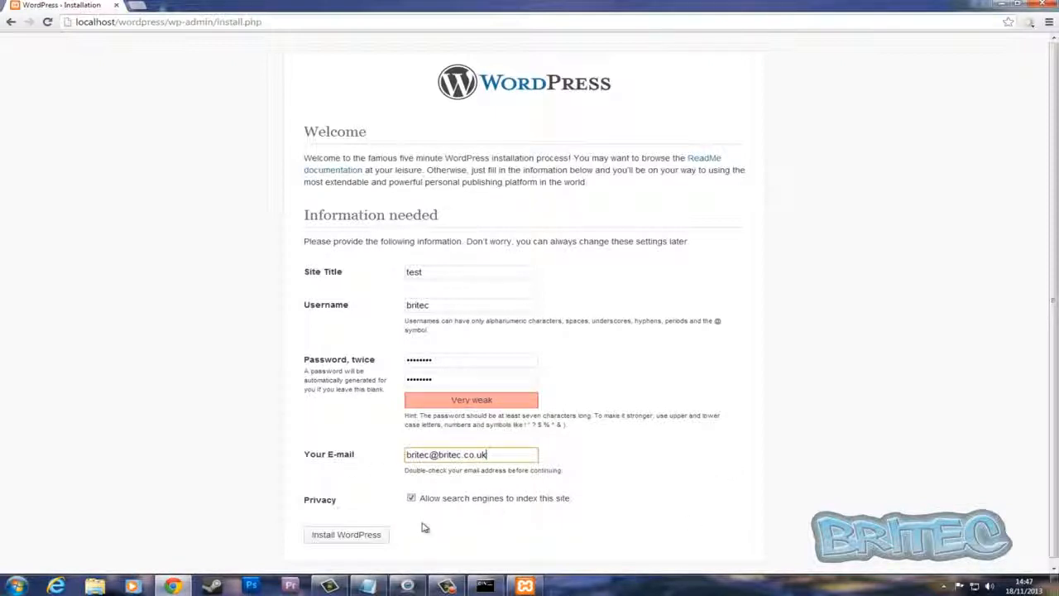
left_click(348, 540)
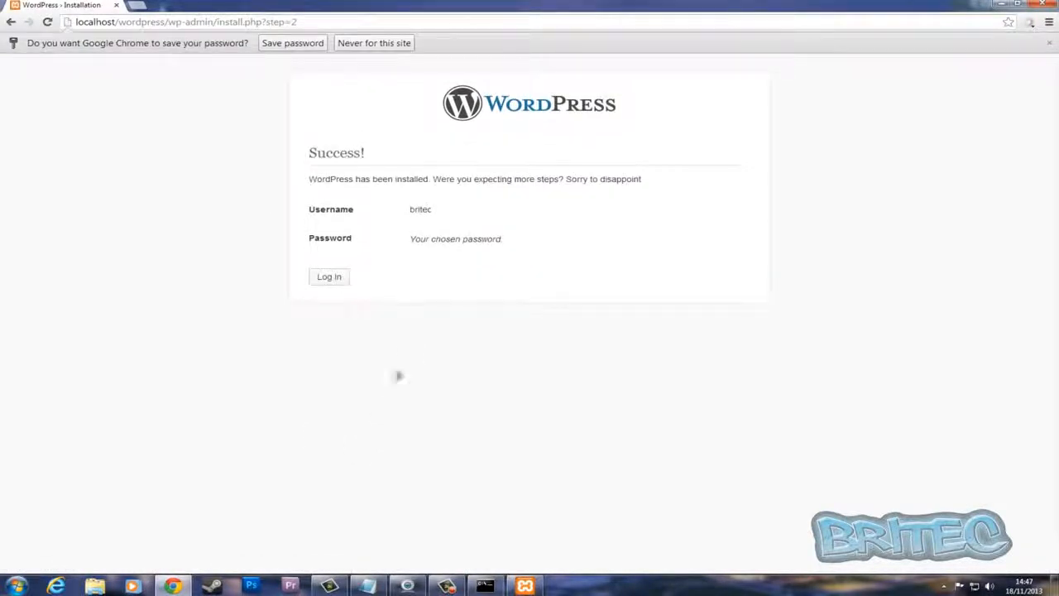
Log in to the WordPress dashboard with the newly created account
left_click(341, 282)
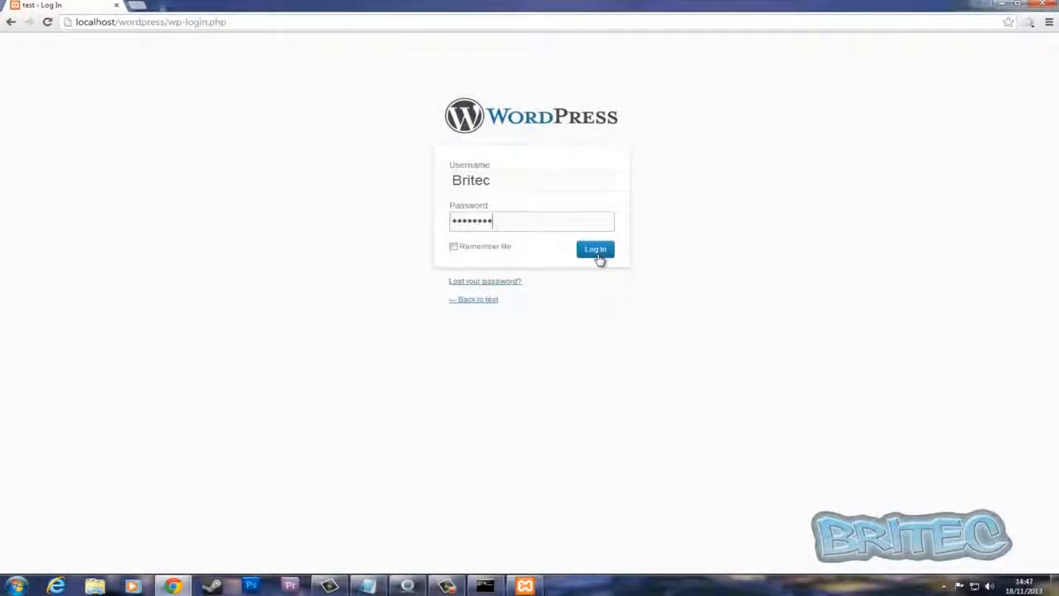
left_click(597, 255)
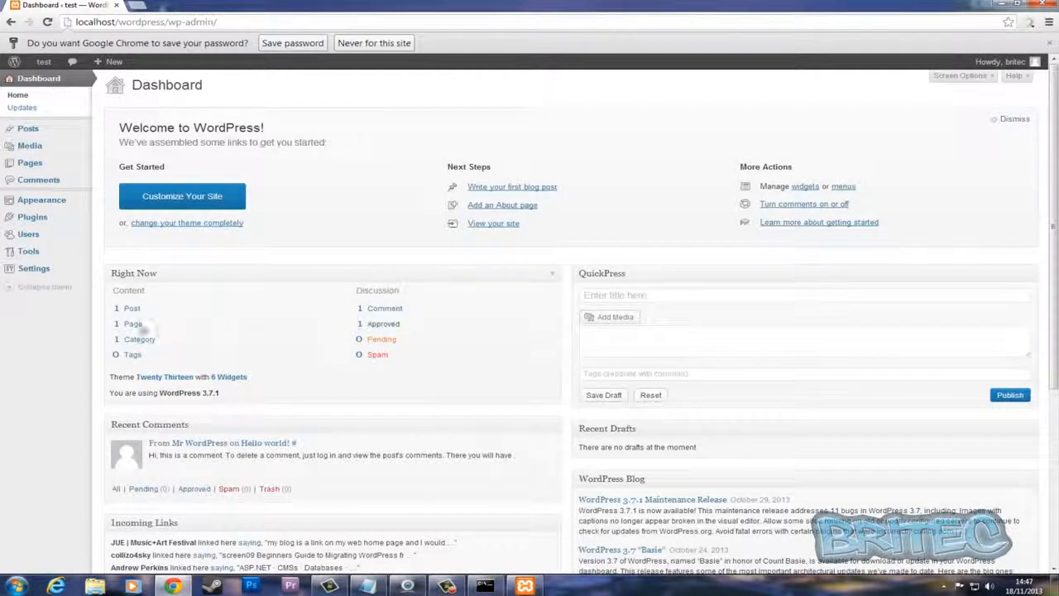
Visit the test site's front page from the dashboard and minimize the browser after viewing it
mouse_move(42, 60)
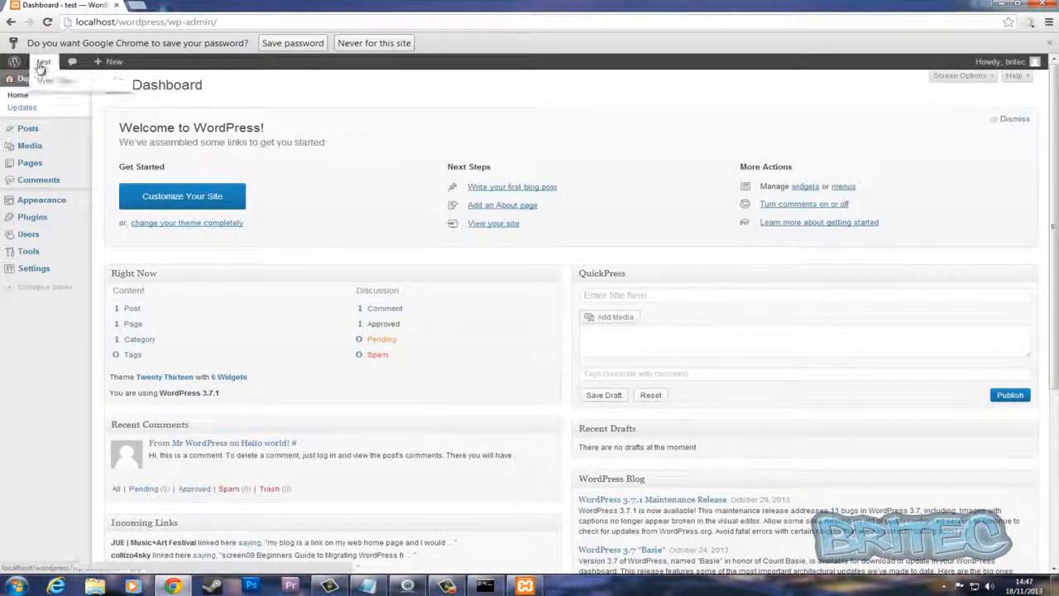
left_click(41, 82)
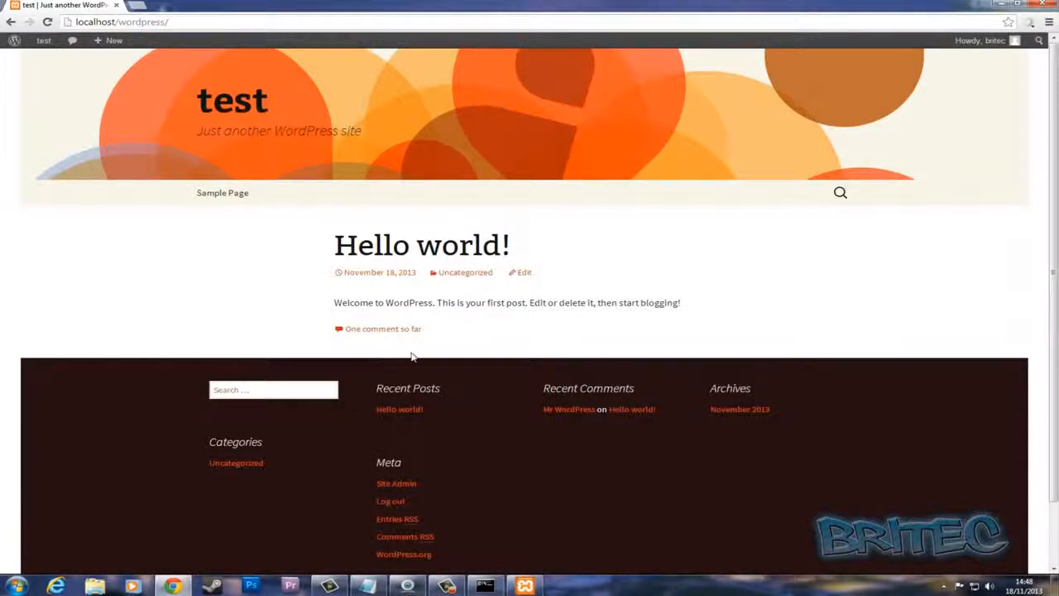
left_click(995, 4)
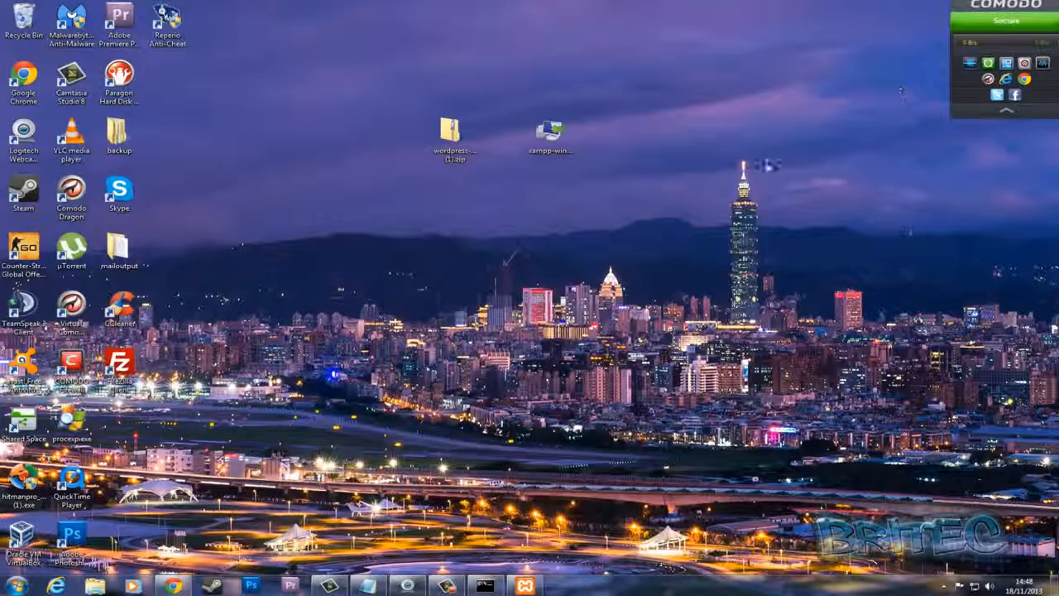